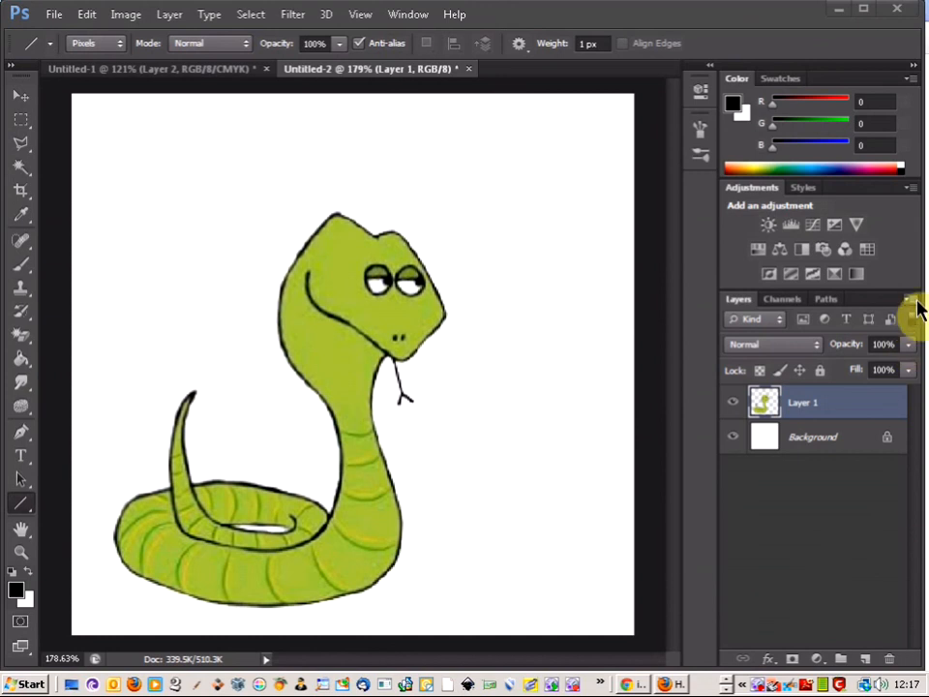
Rename the snake layer, Layer 1, as 1
click(800, 404)
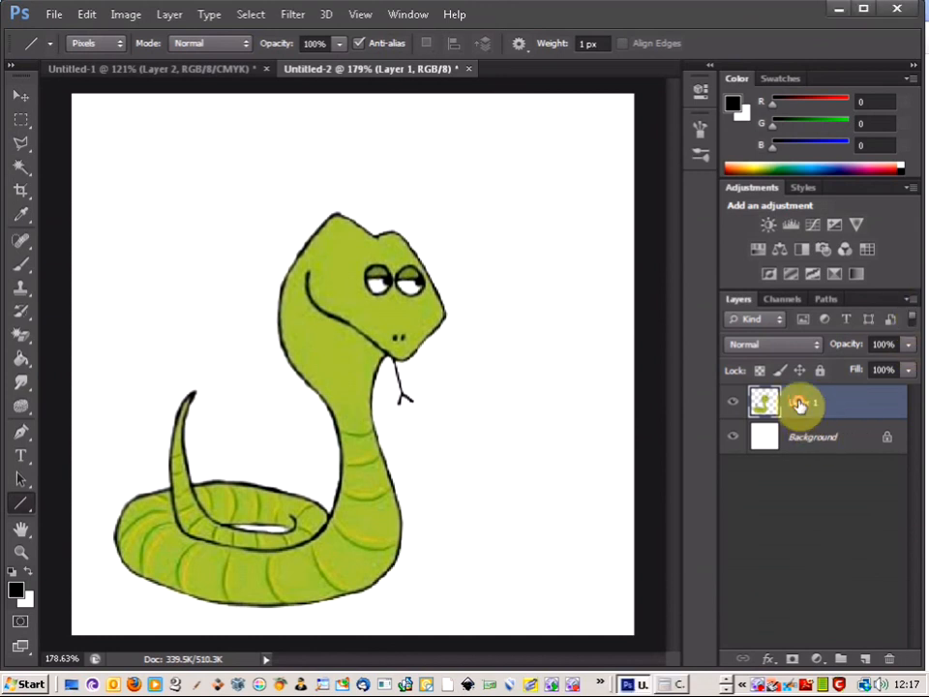
double_click(812, 406)
text(main)
key(Return)
Duplicate layer 1 as a new layer named 2 and lower the copy's opacity to 37%
click(910, 300)
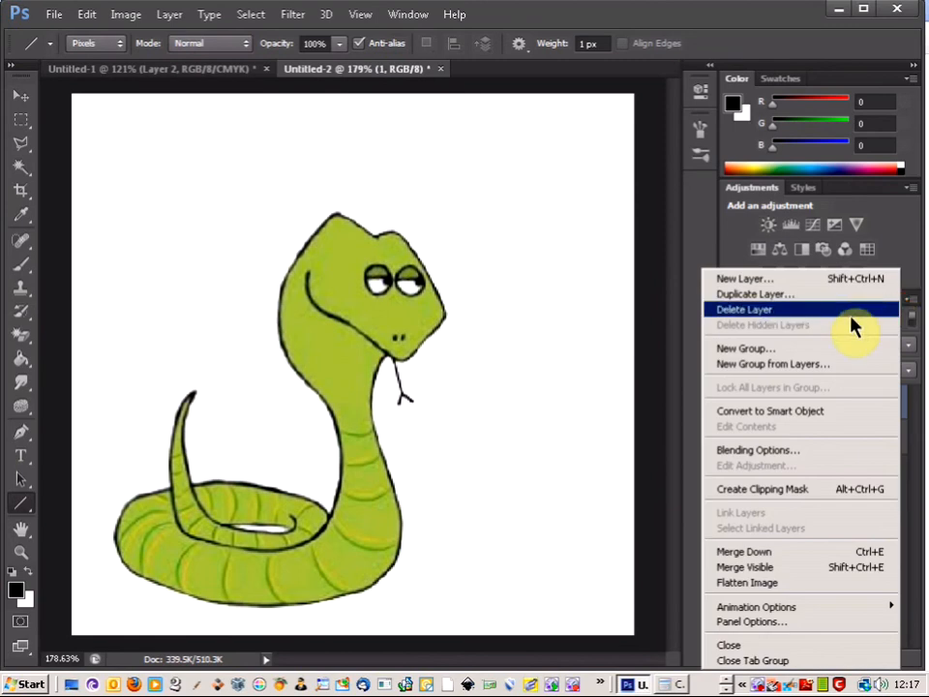
click(835, 295)
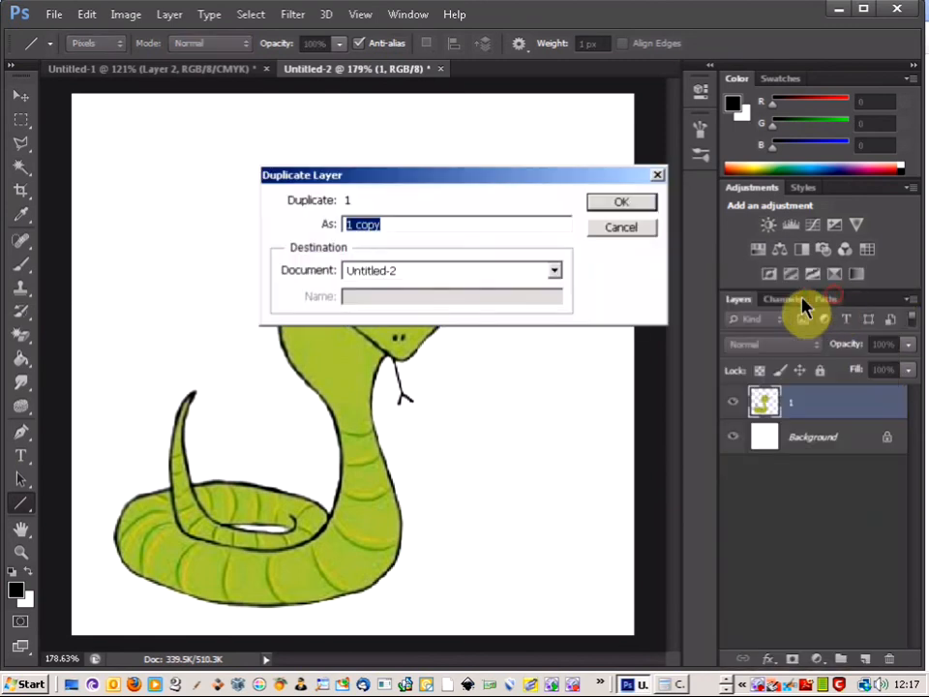
text(2)
click(619, 201)
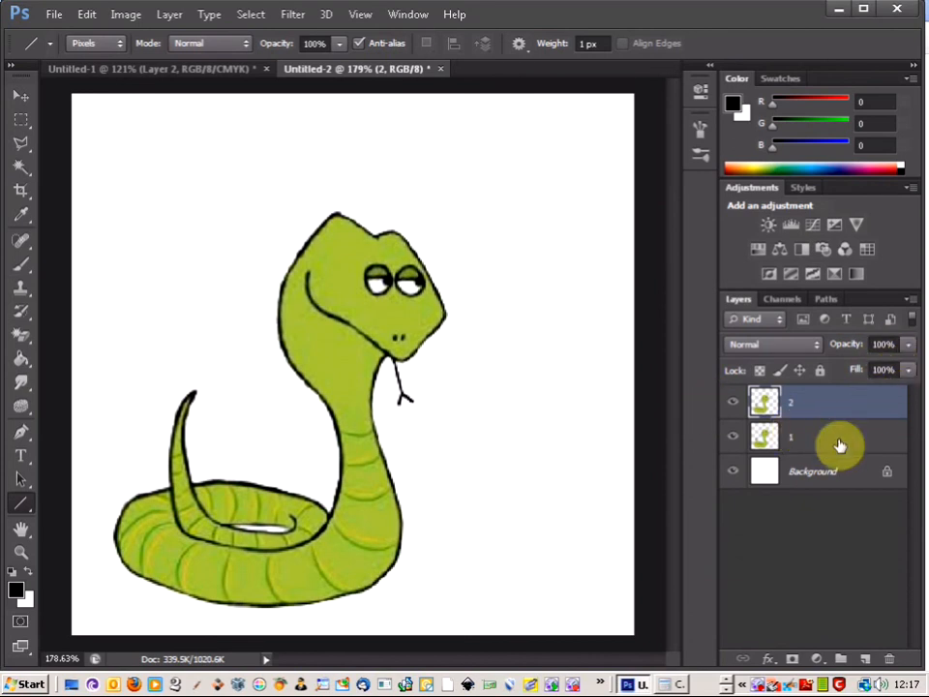
click(908, 343)
drag(871, 370, 852, 377)
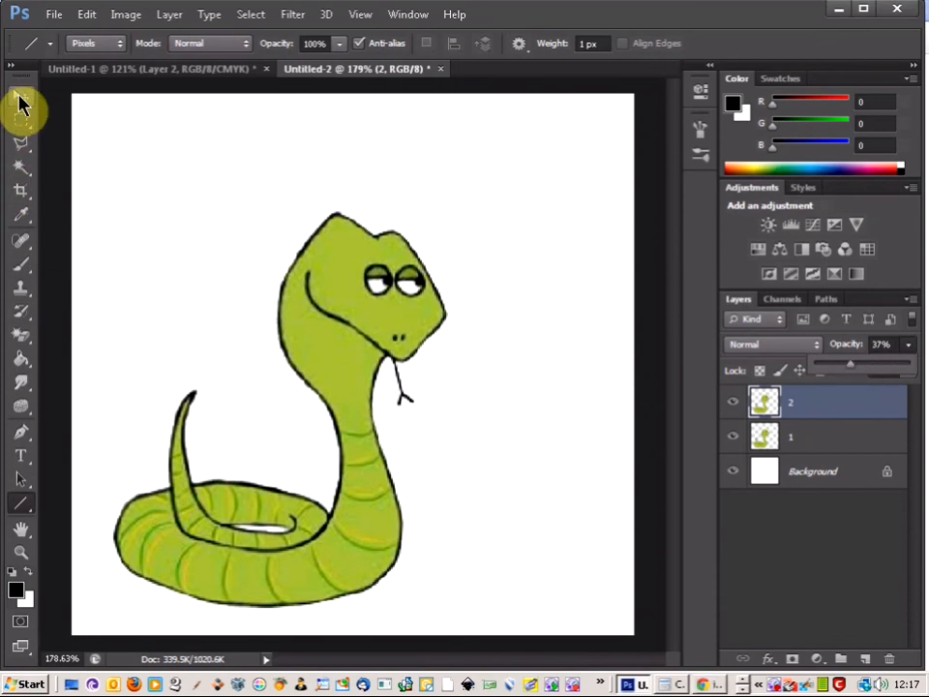
Puppet Warp layer 2 with one pin on the head, shift the whole snake slightly to the right, and apply the warp
click(87, 14)
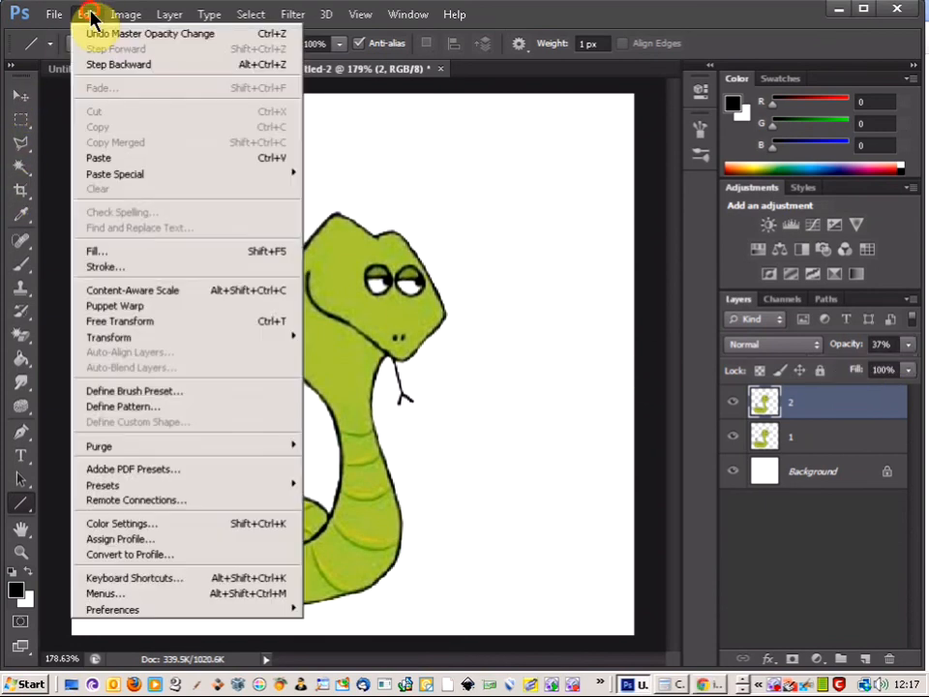
click(123, 310)
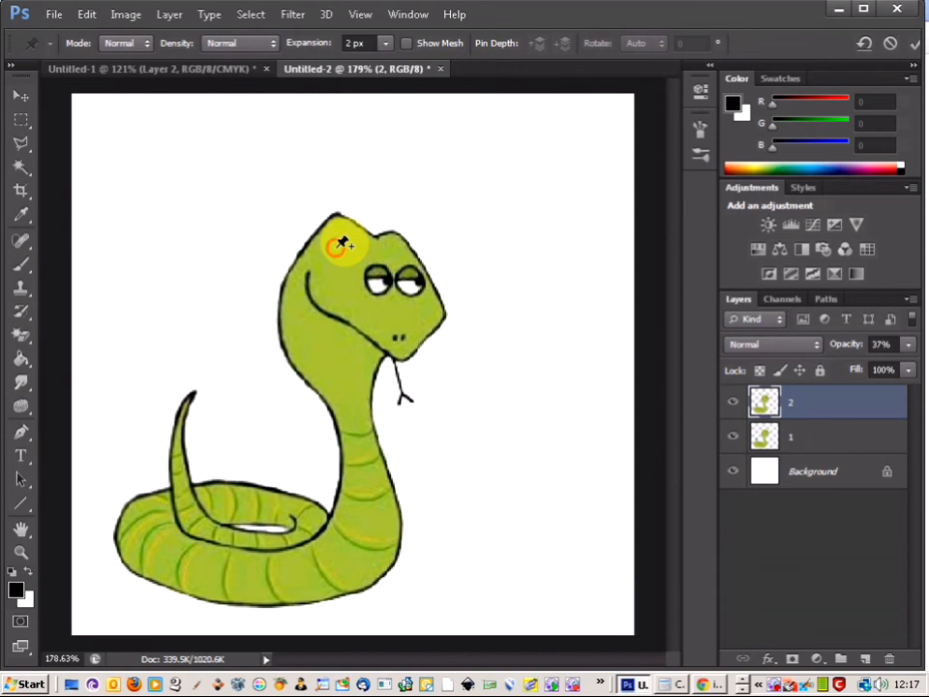
click(336, 252)
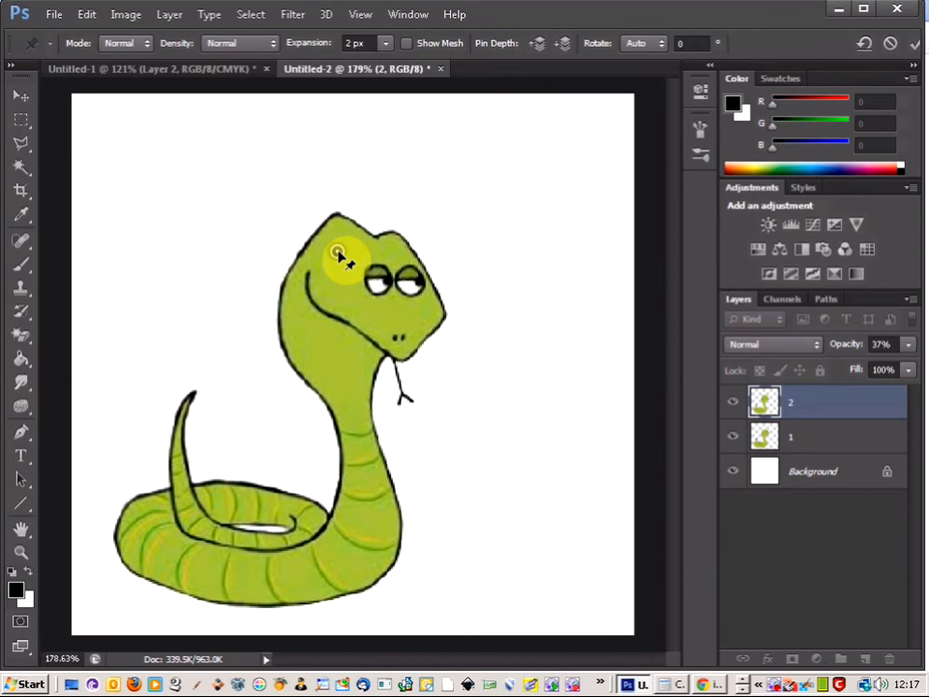
drag(339, 253, 350, 256)
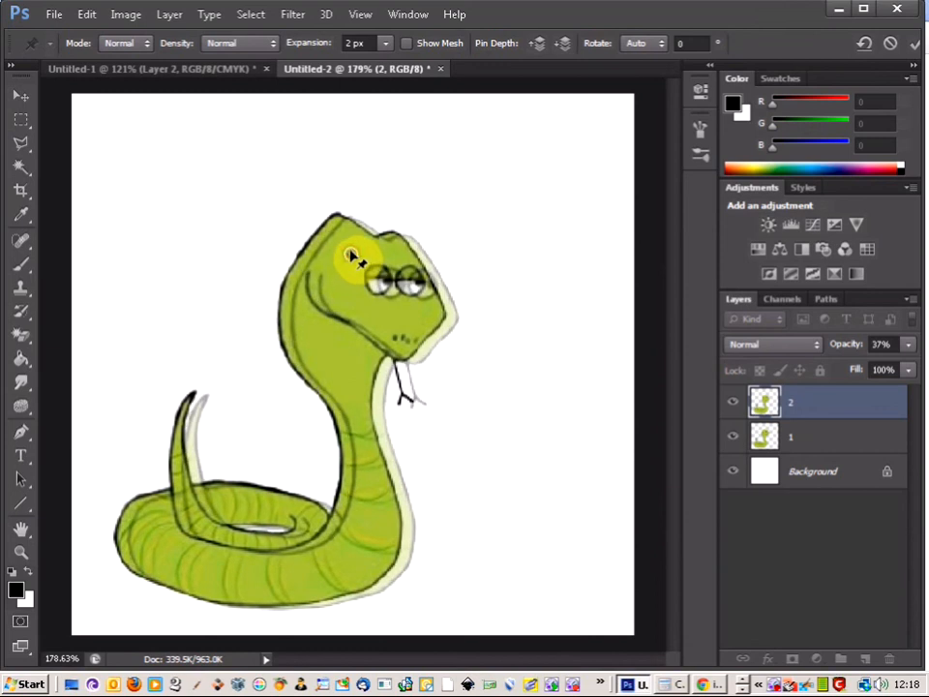
click(20, 119)
click(415, 261)
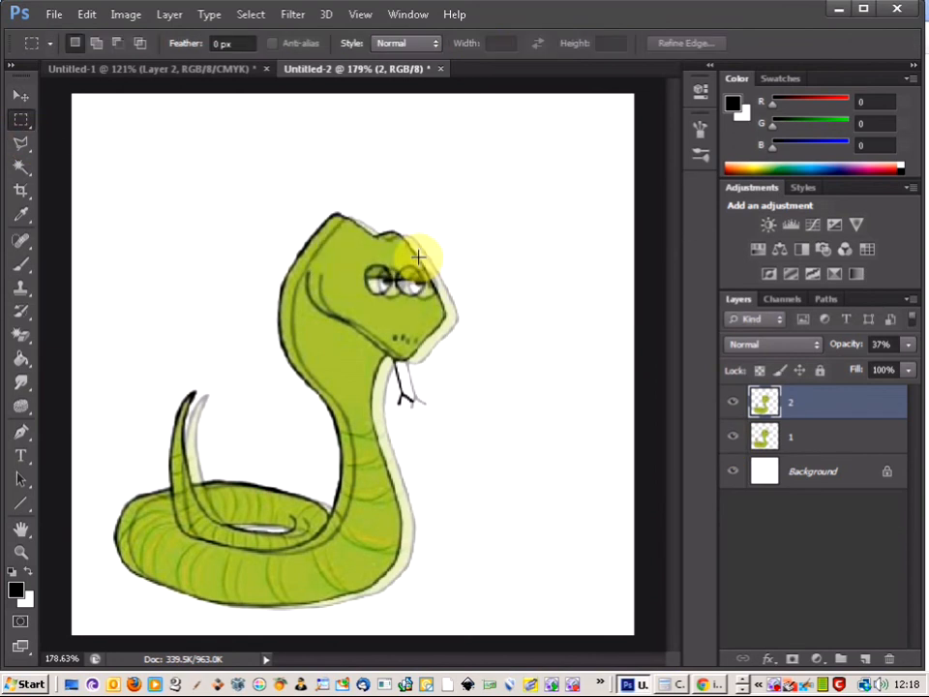
Set layer 2's opacity to 100%, and hide and show layer 1 to check the shifted pose
click(908, 344)
drag(859, 376, 913, 357)
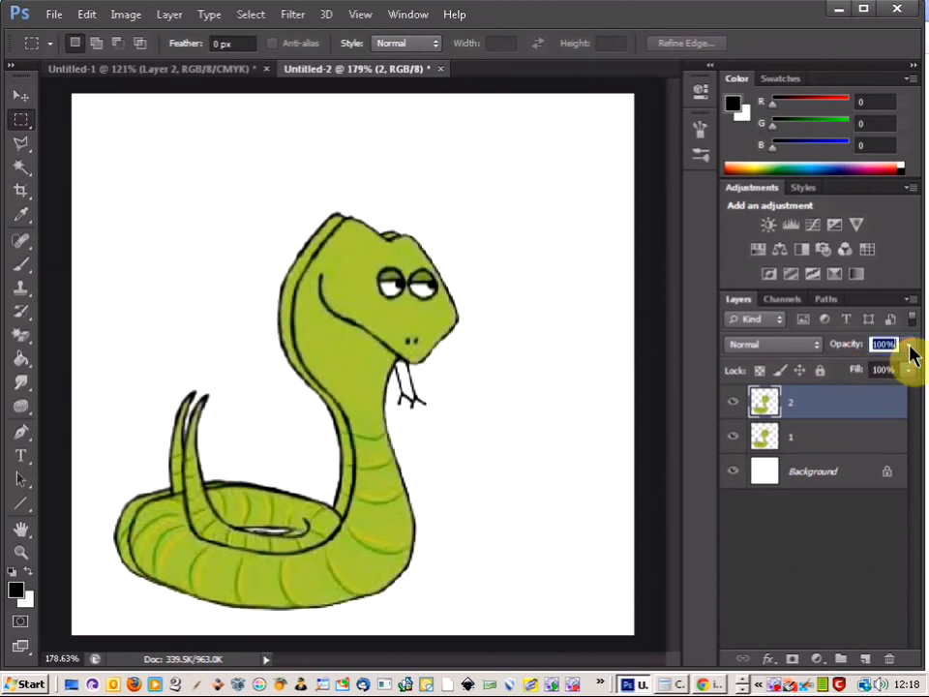
click(734, 436)
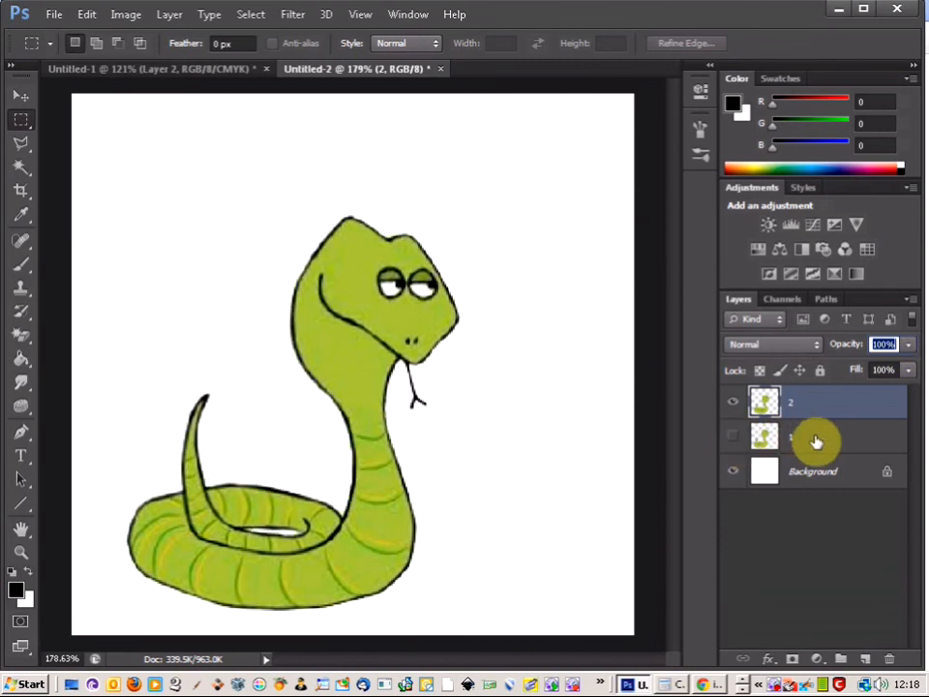
click(733, 438)
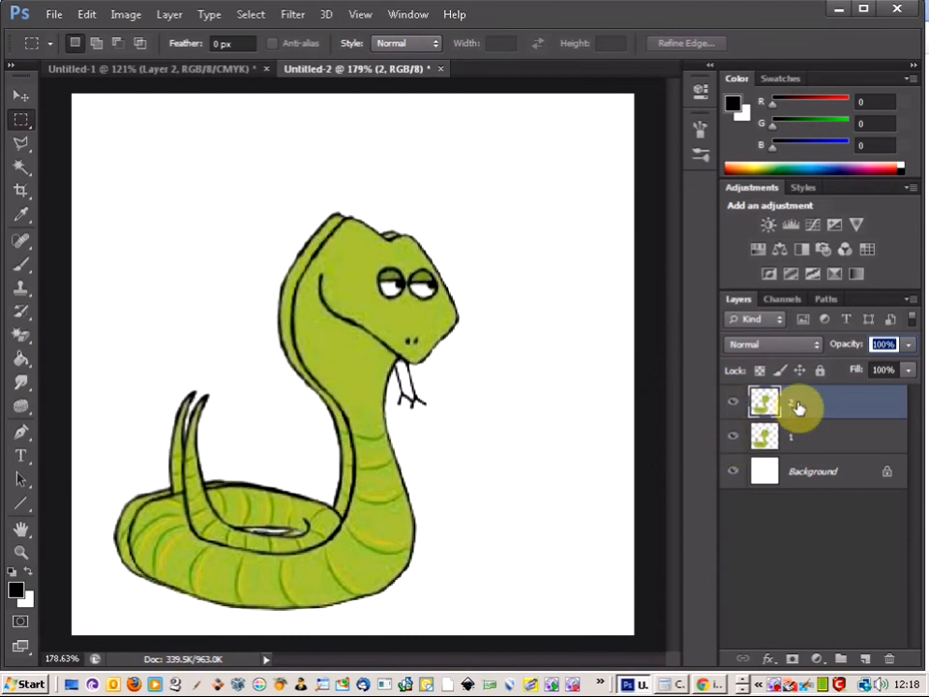
Lower layer 2's opacity to 70%
click(908, 344)
click(881, 374)
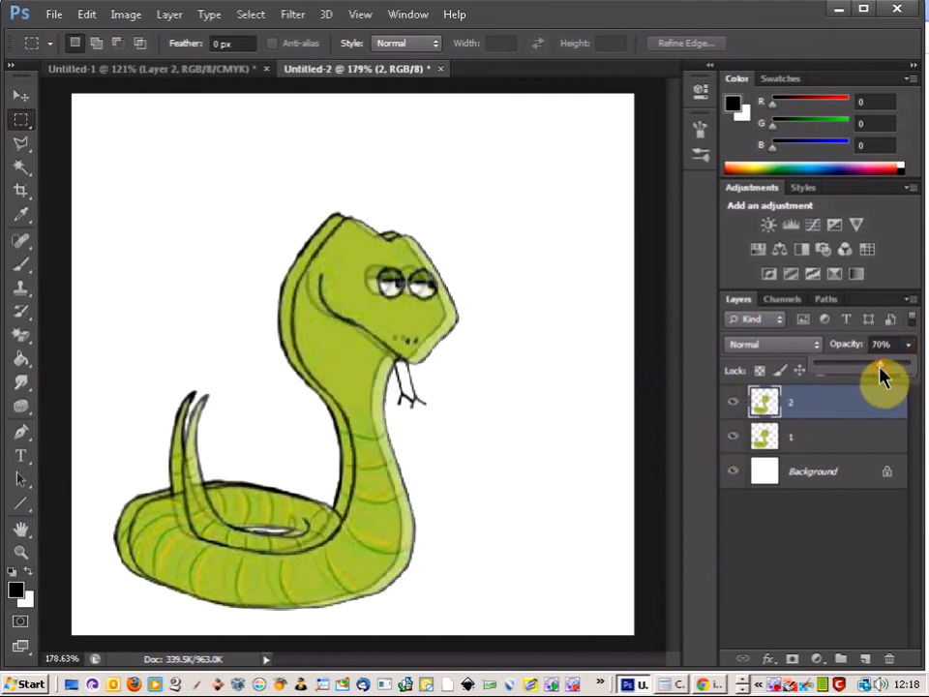
click(907, 350)
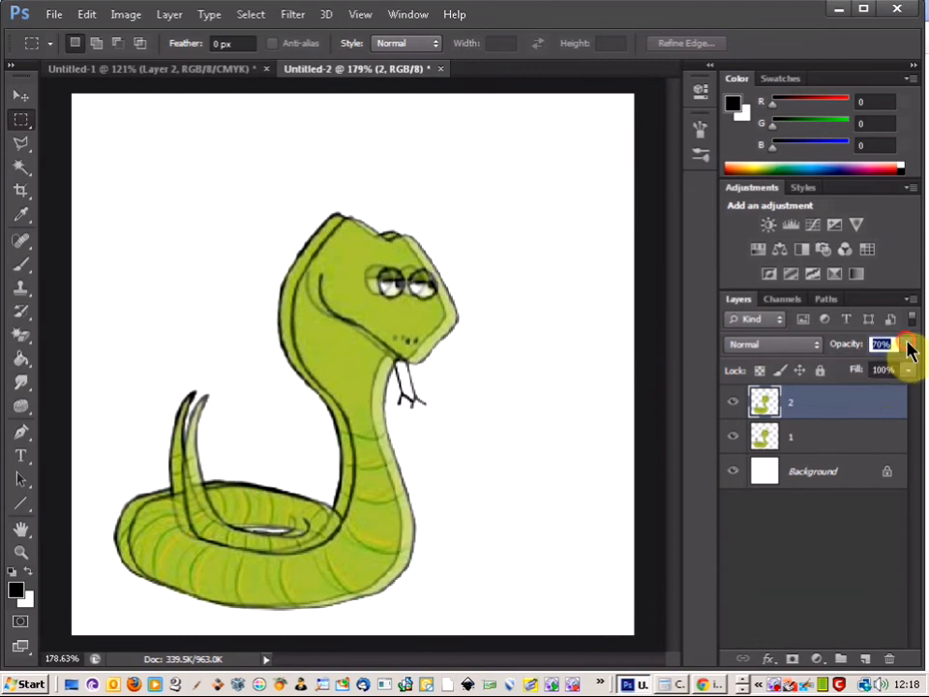
Start a Puppet Warp on layer 2 with pins on the head, neck, outer coil, inner coil and tail tip
click(86, 15)
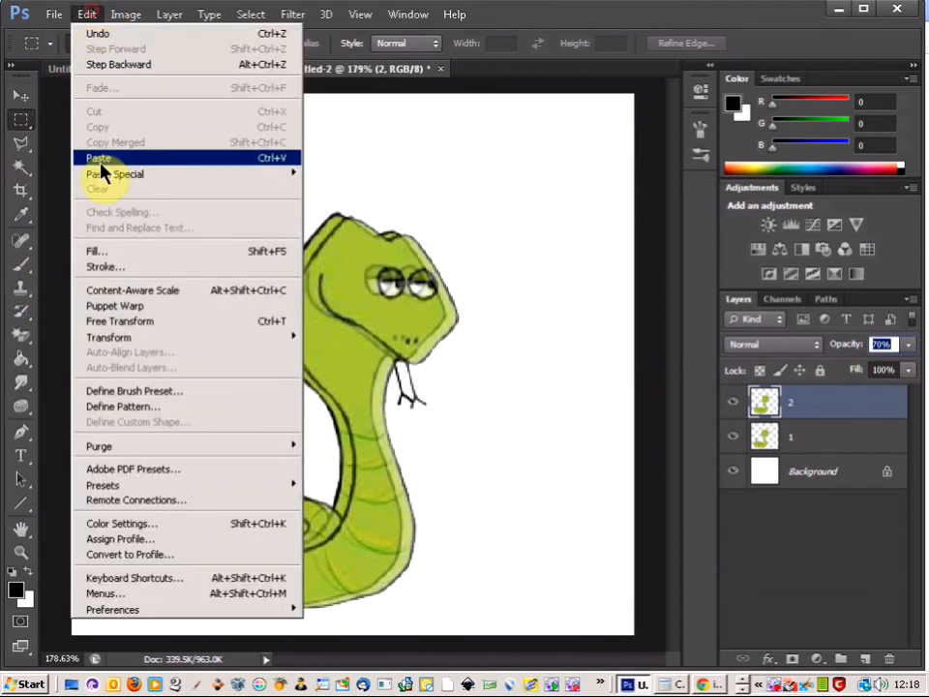
click(125, 308)
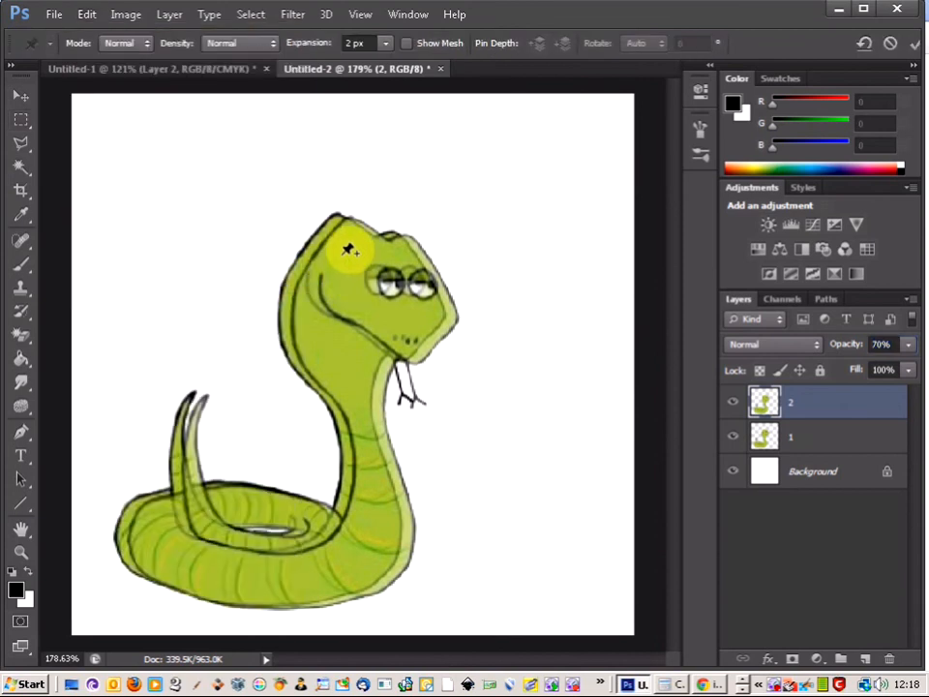
click(364, 396)
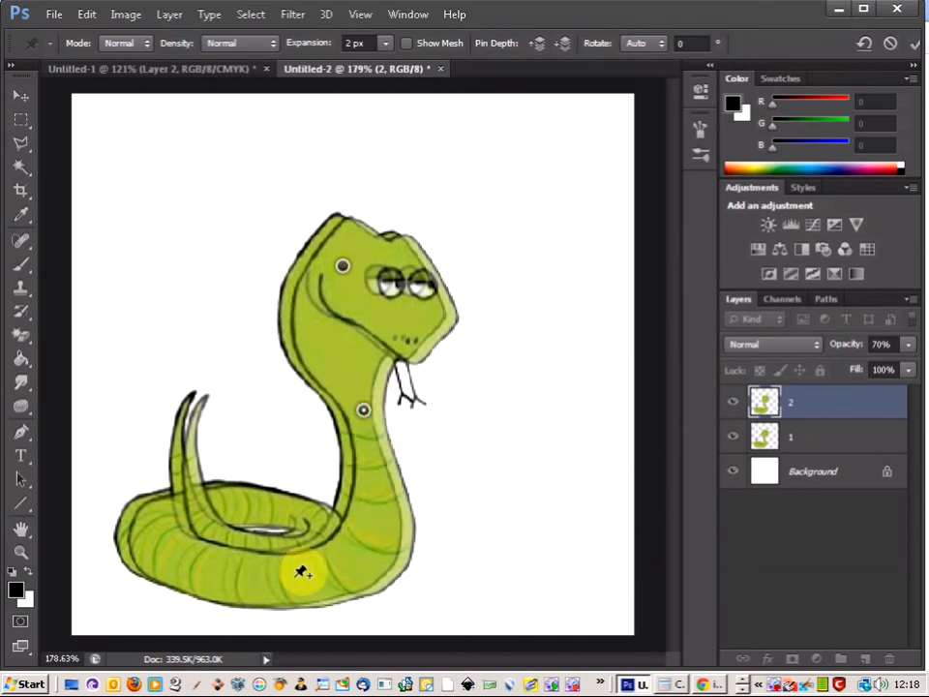
click(139, 533)
click(321, 516)
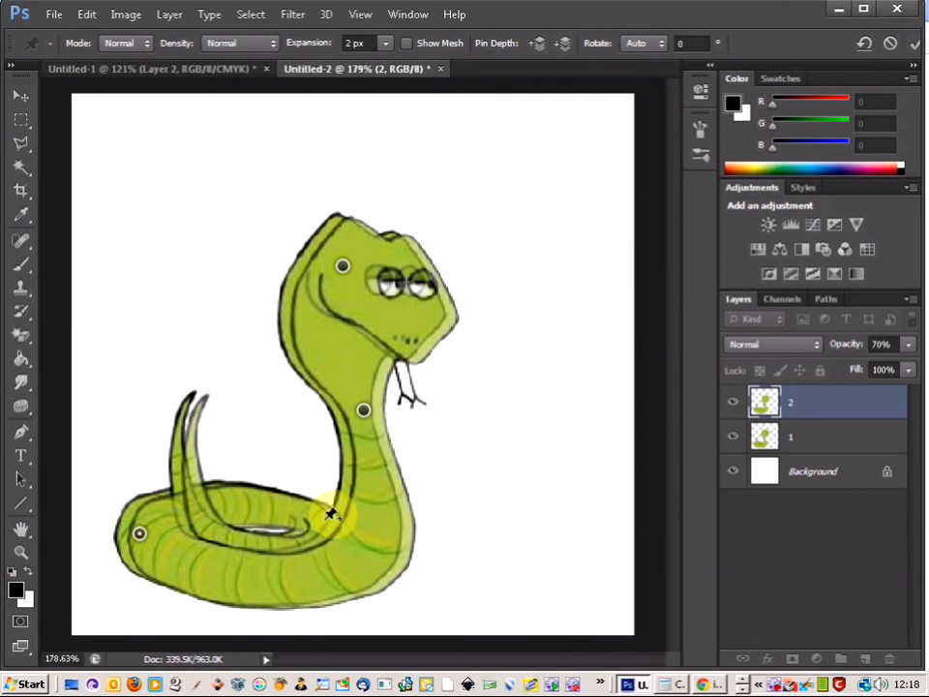
click(183, 416)
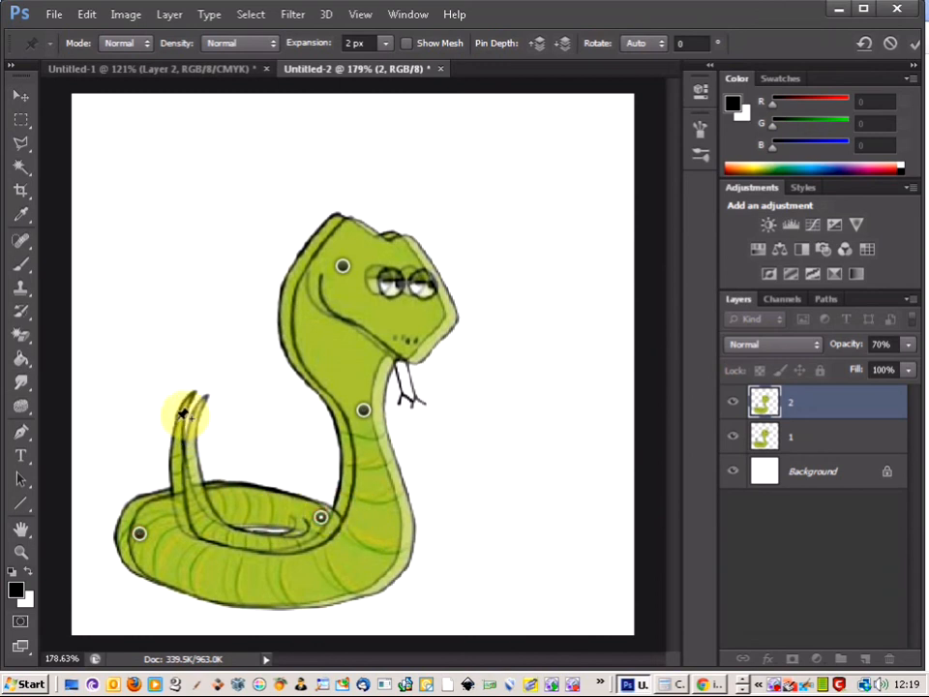
mouse_move(194, 408)
mouse_down()
mouse_move(204, 404)
mouse_move(207, 419)
mouse_move(207, 402)
mouse_up()
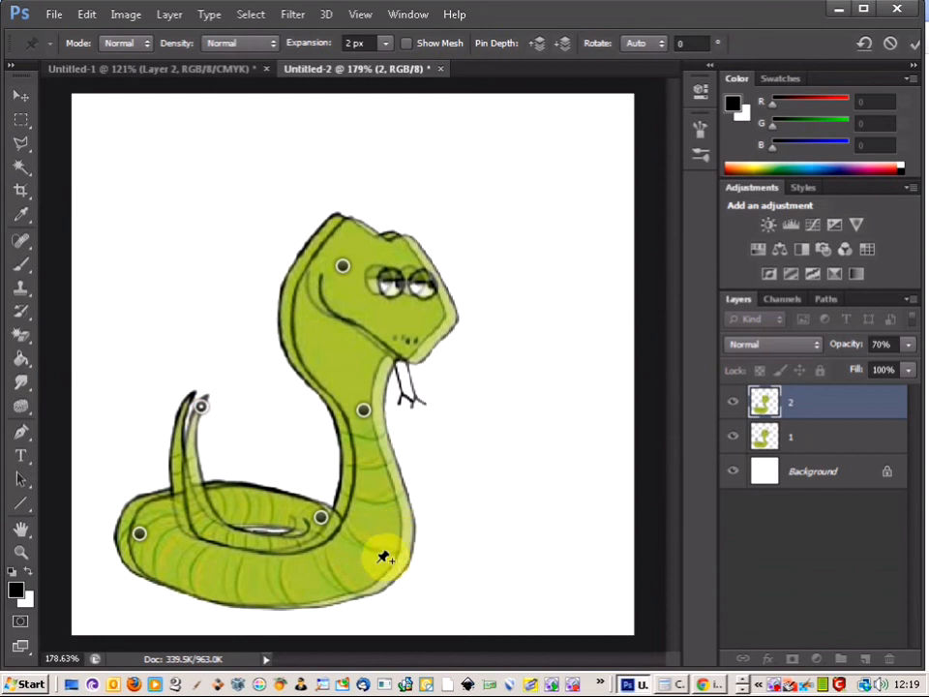
Add two pins on the snake's lower body, pull both slightly to the right to bulge the curve, and apply the warp
click(359, 513)
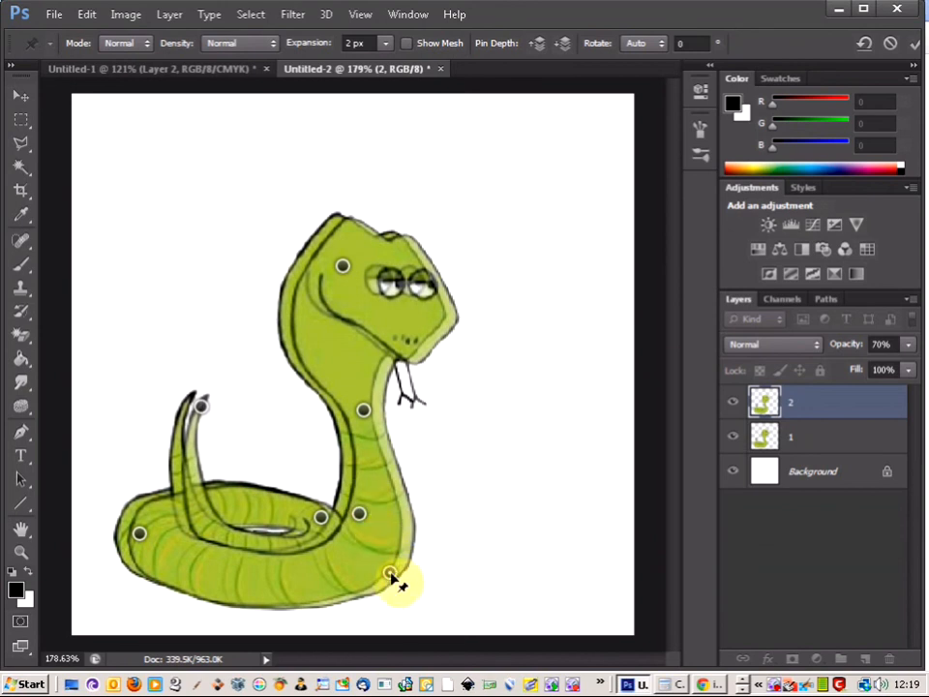
mouse_move(393, 575)
mouse_down()
mouse_move(412, 588)
mouse_move(409, 577)
mouse_up()
drag(366, 515, 377, 526)
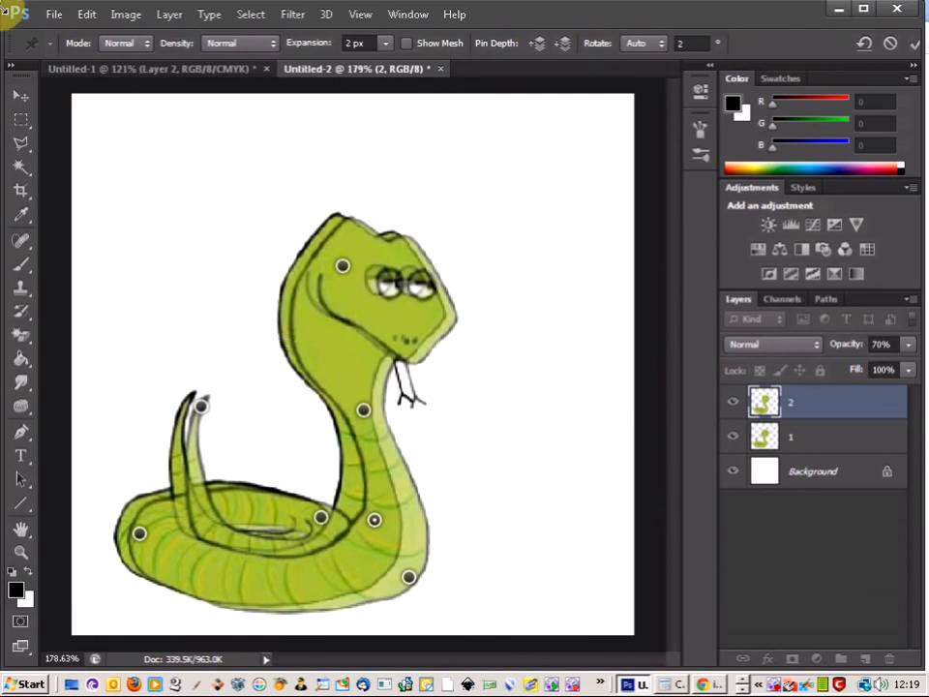
click(20, 118)
click(418, 267)
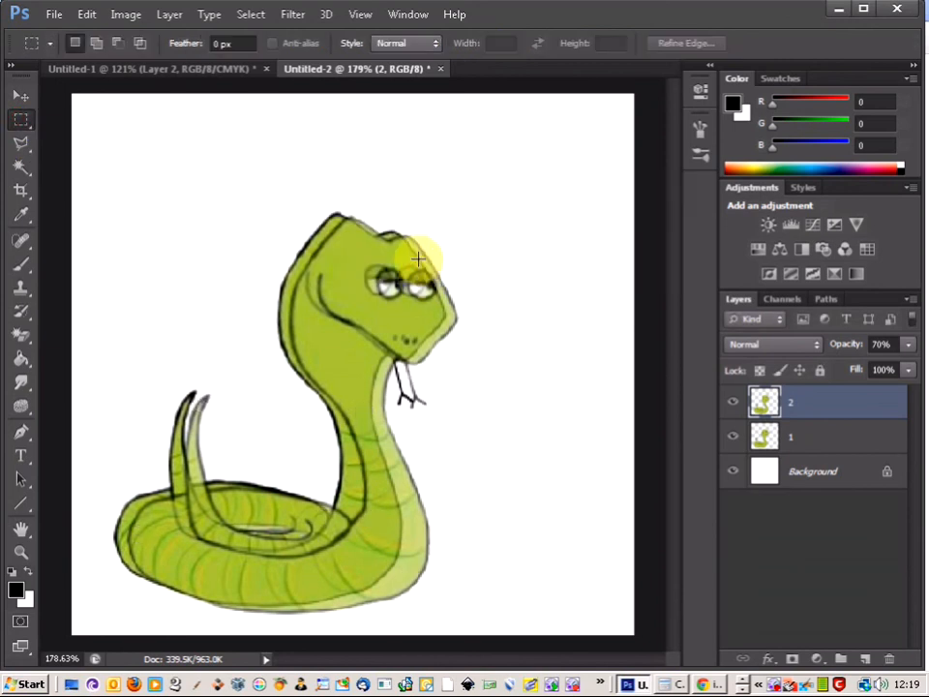
Toggle the visibility of layers 2 and 1 to compare the two snake poses
click(733, 403)
click(733, 404)
click(732, 403)
click(733, 436)
click(733, 436)
click(733, 403)
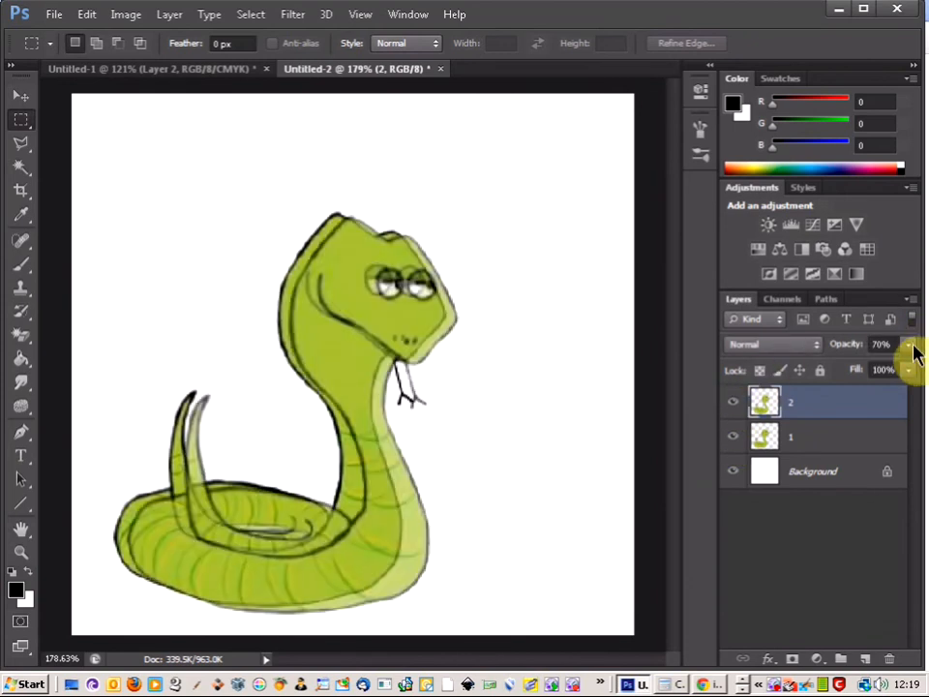
Restore layer 2's opacity to 100% and duplicate it as a new layer named 3
click(909, 346)
drag(891, 369, 915, 376)
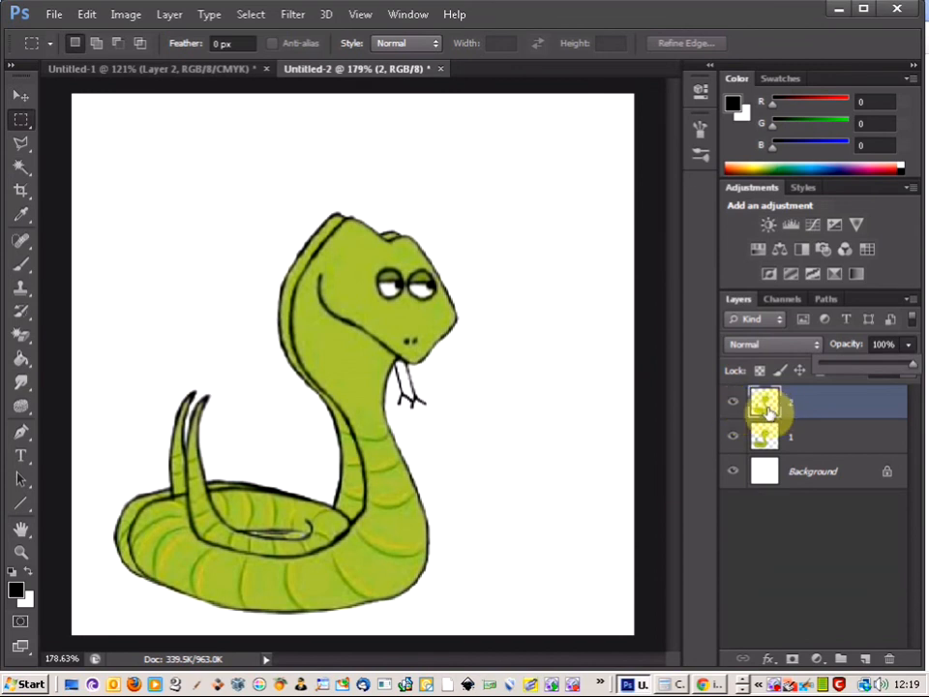
click(910, 299)
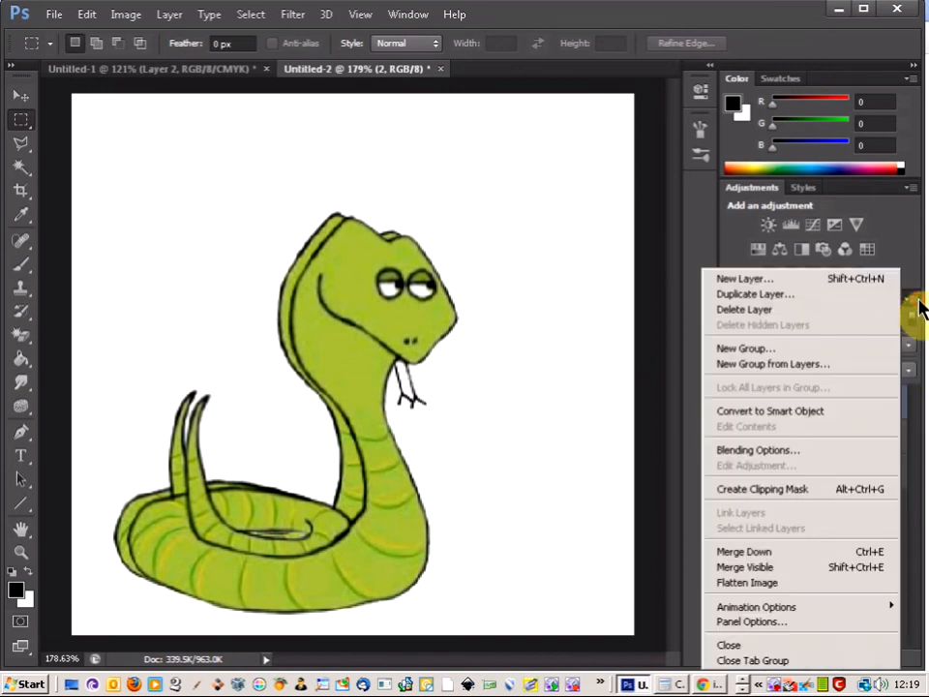
click(871, 295)
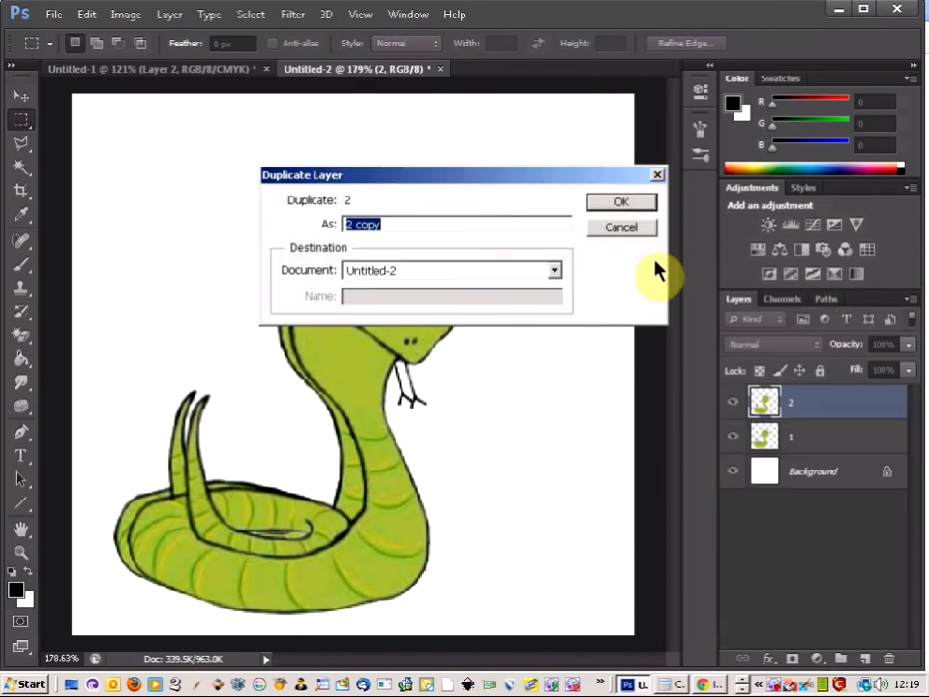
text(3)
key(Return)
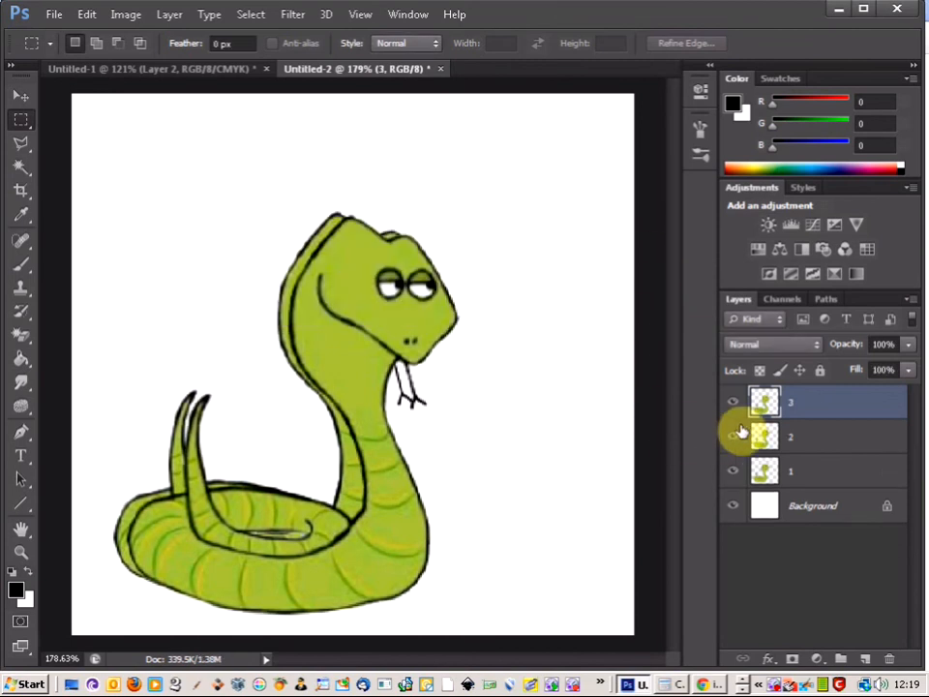
Lower layer 3's opacity to 59% and hide layer 1
click(904, 346)
drag(904, 364, 873, 376)
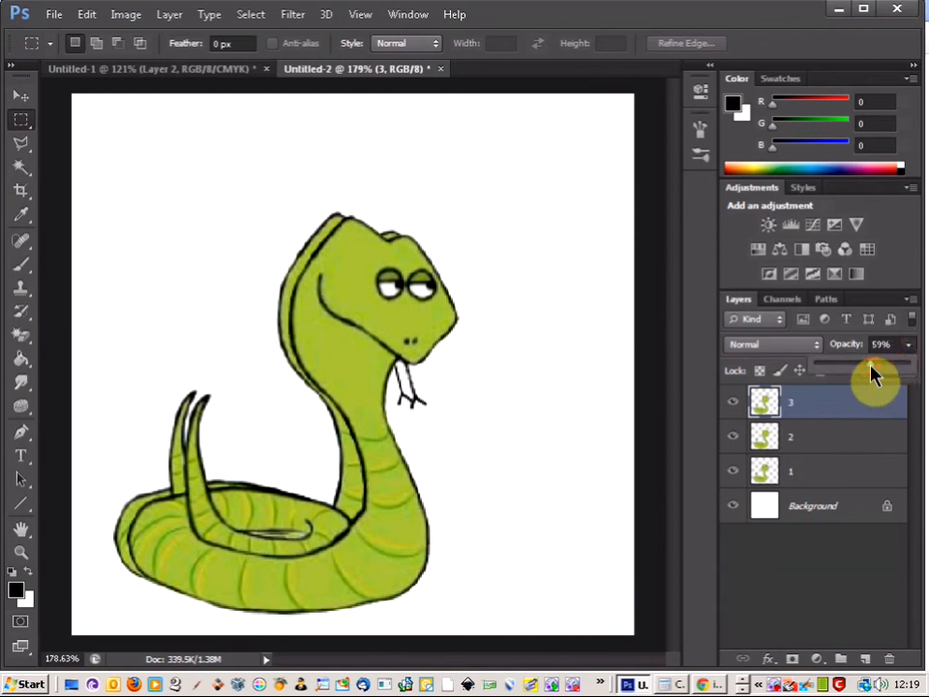
click(734, 470)
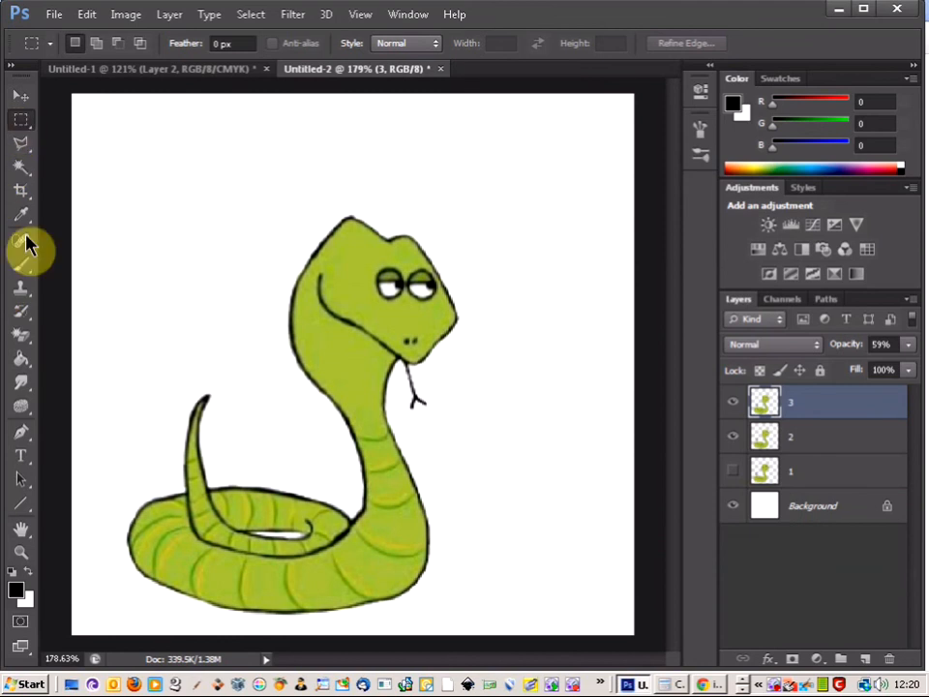
Puppet Warp layer 3: shift the snake slightly right by a head pin and add pins on the neck, tail tip, coil and lower body
click(86, 14)
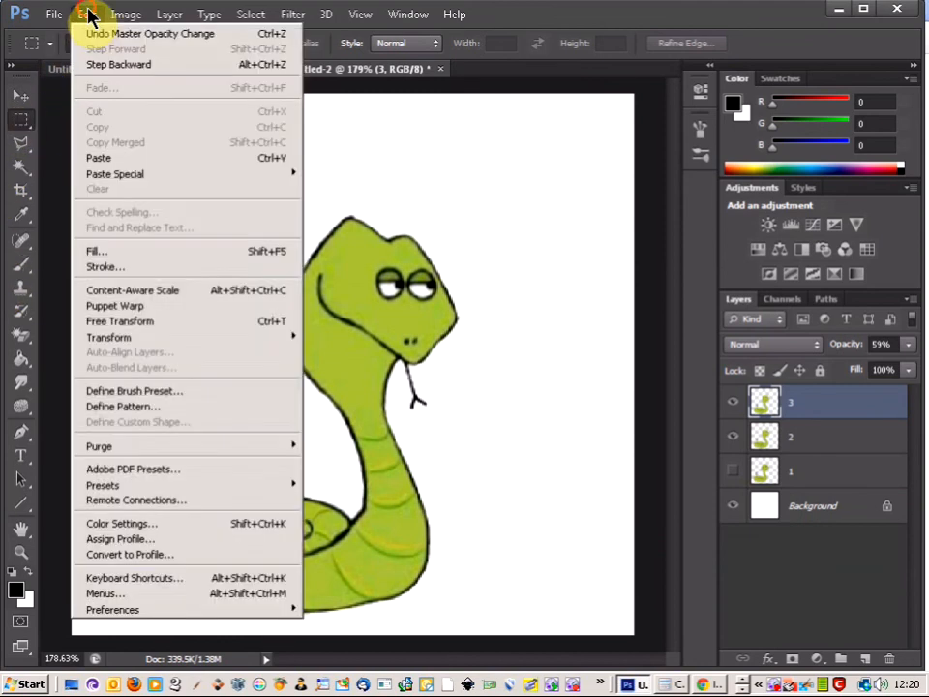
click(121, 312)
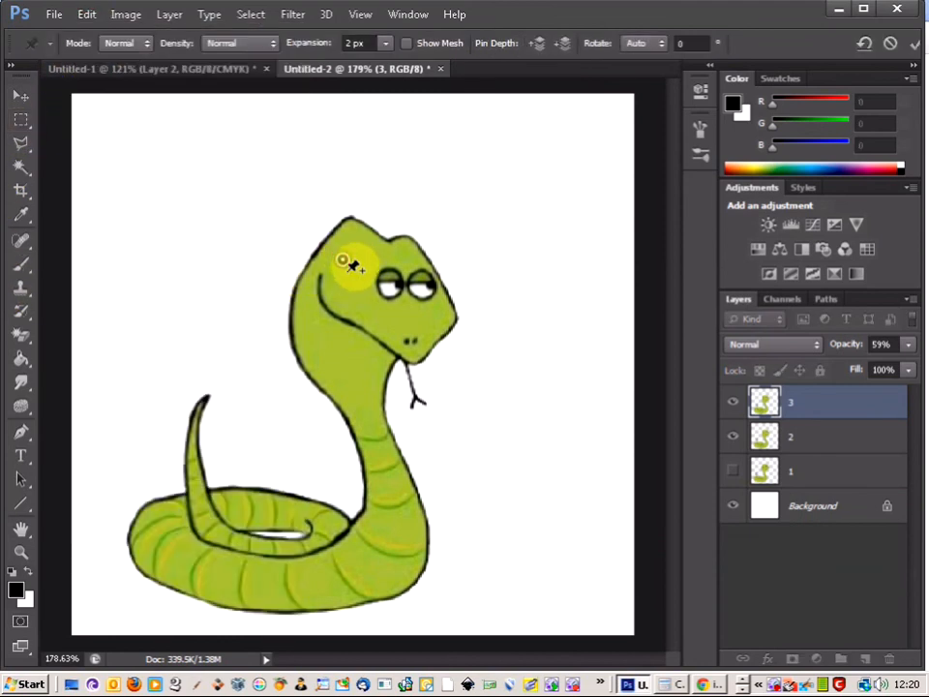
drag(344, 262, 357, 265)
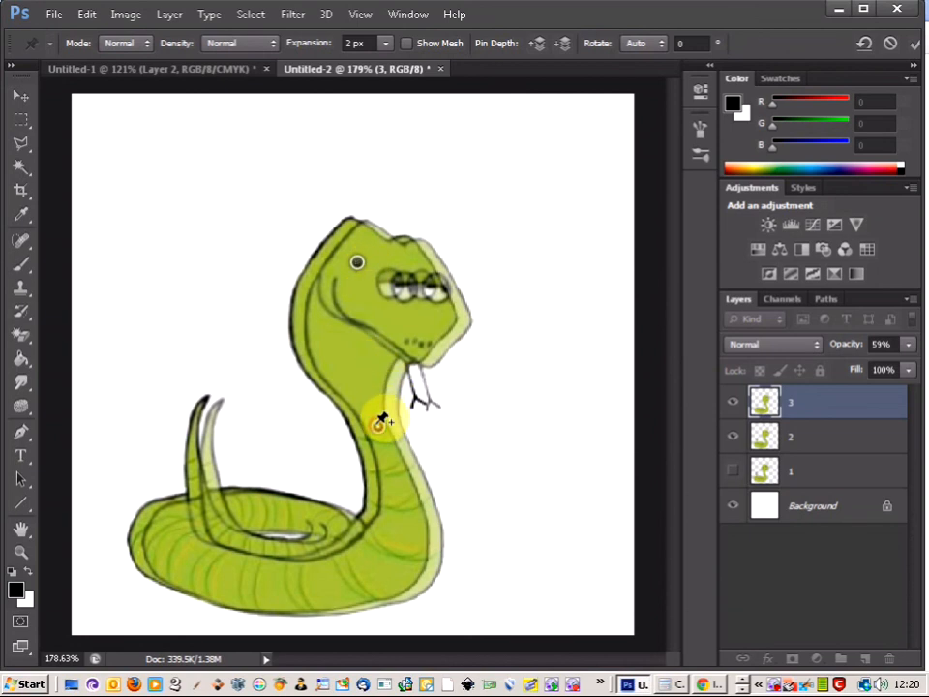
click(378, 425)
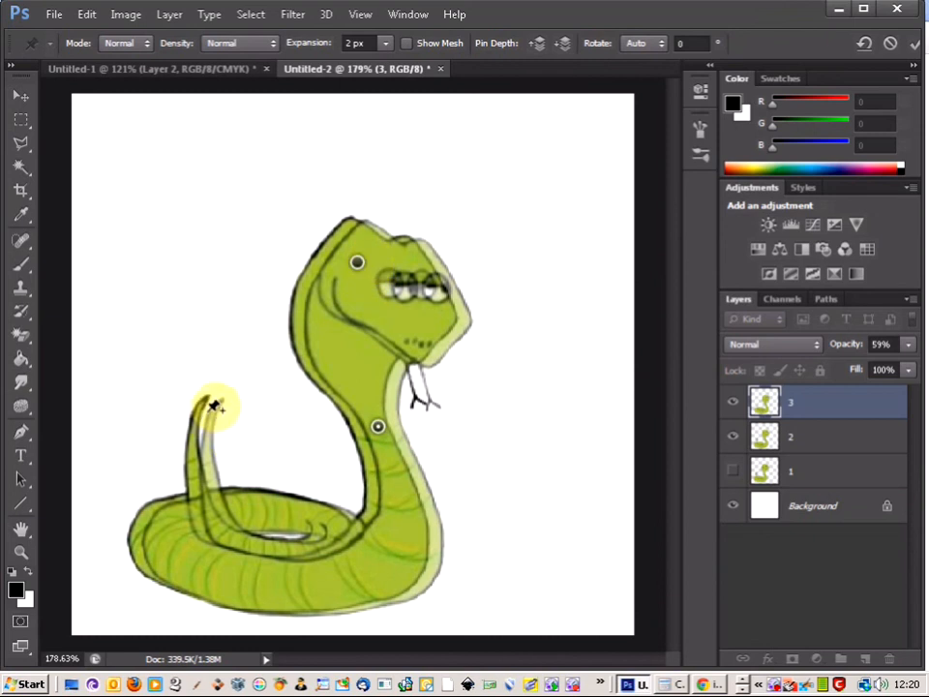
drag(197, 504, 157, 540)
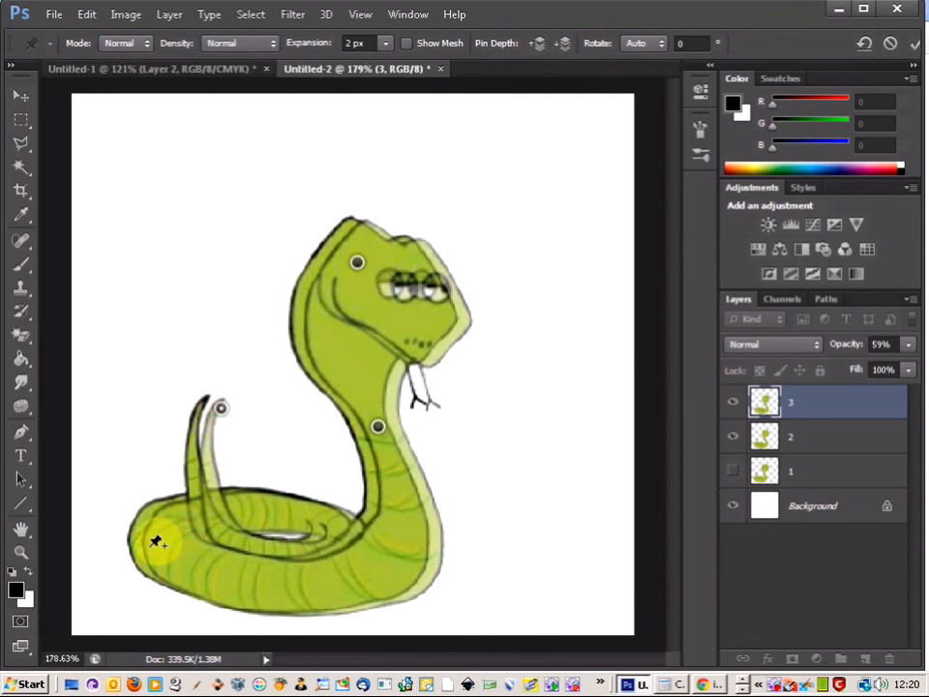
click(339, 520)
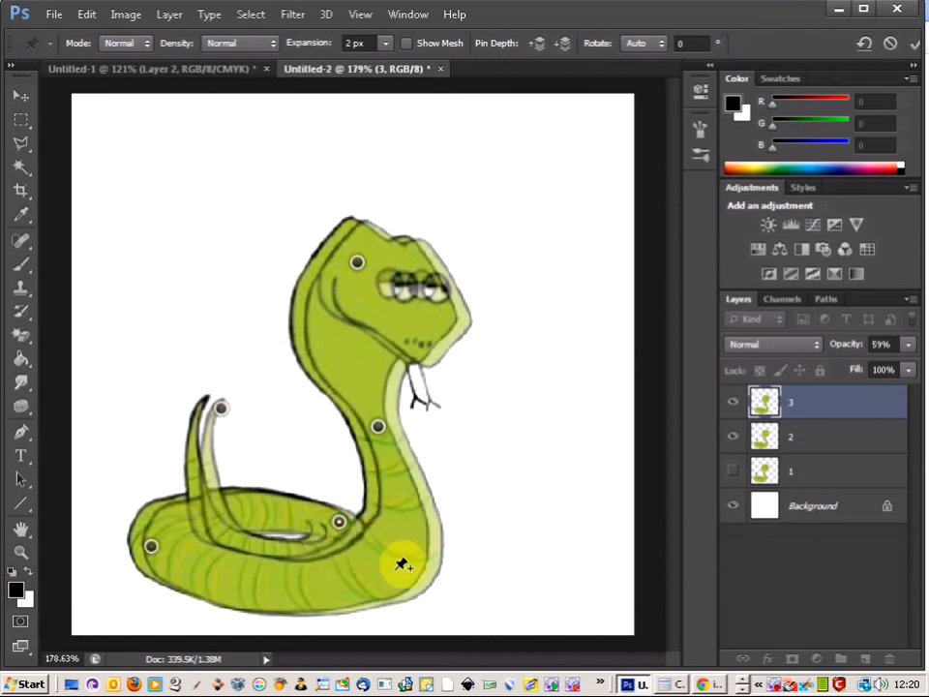
click(427, 582)
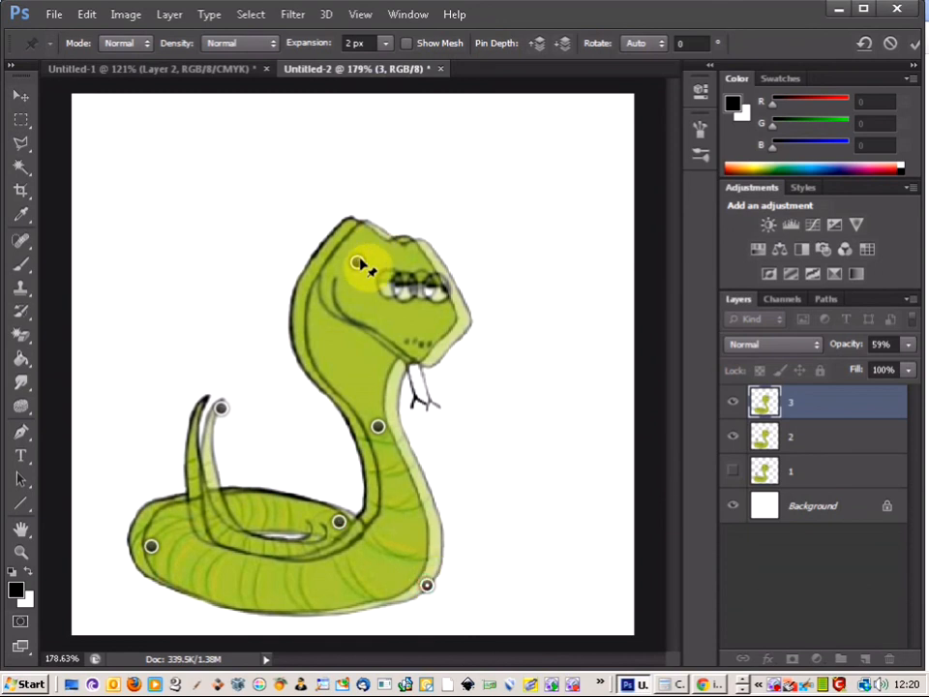
Pull the head pin to the left to tilt the snake's head back and apply the warp
drag(359, 259, 329, 264)
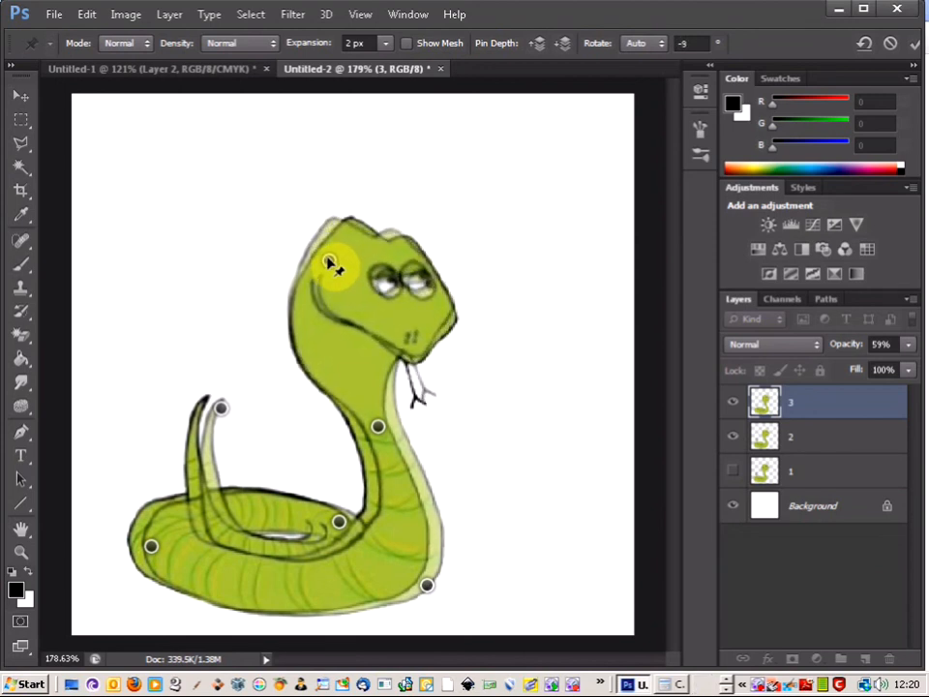
click(21, 120)
click(379, 263)
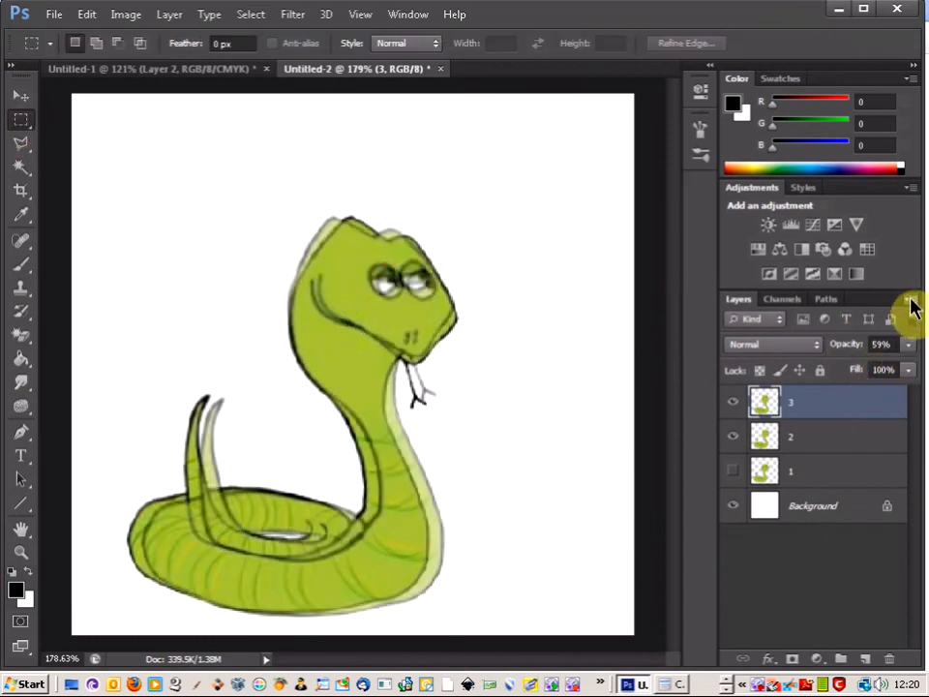
Restore layer 3's opacity to 100% and duplicate it as a new layer named 4
click(909, 344)
drag(877, 374, 918, 378)
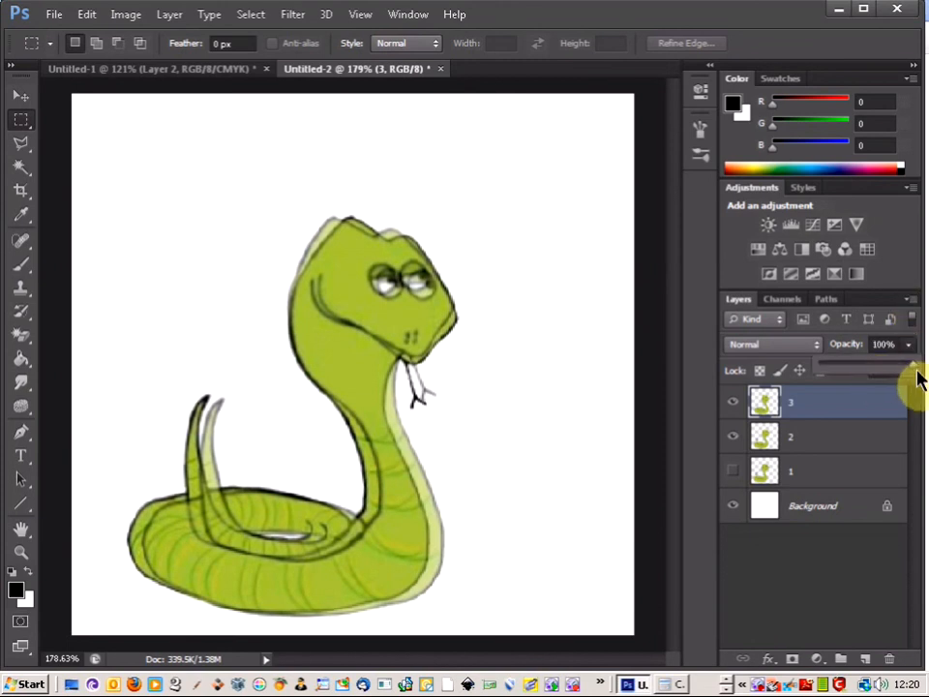
click(910, 300)
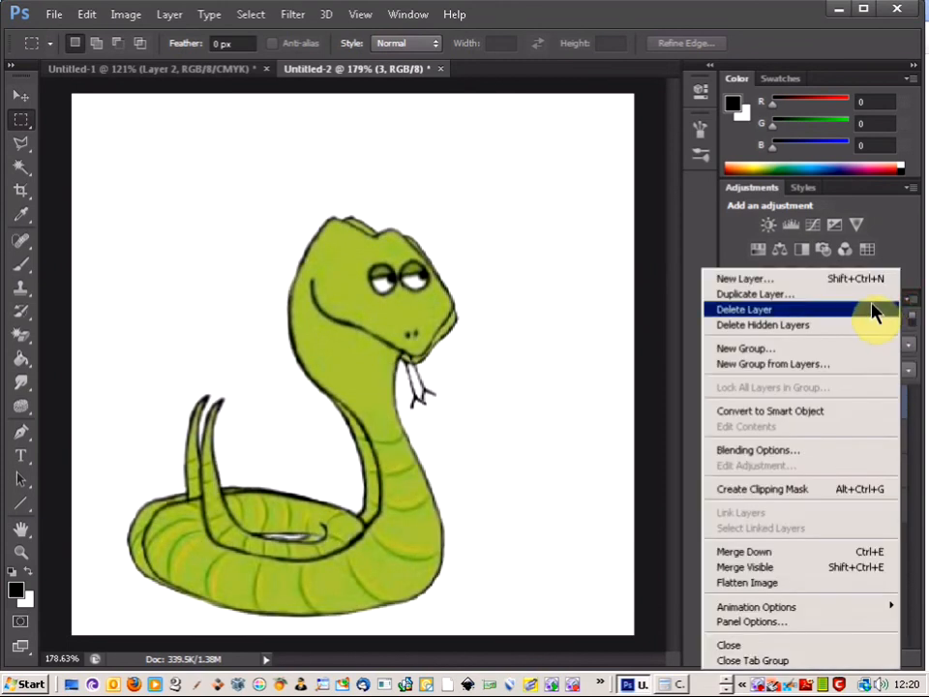
click(861, 294)
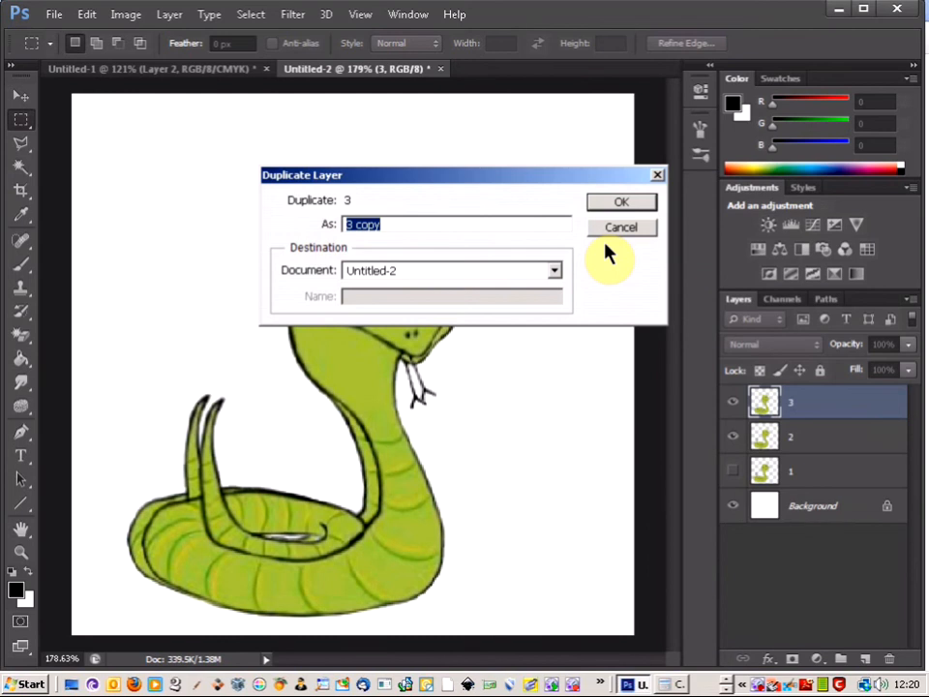
text(4)
key(Return)
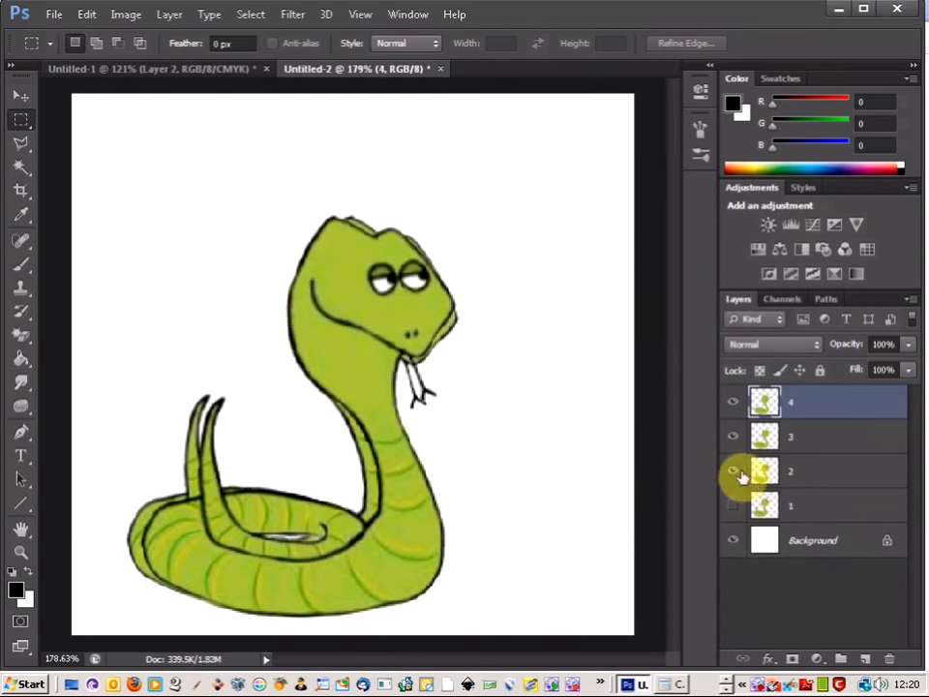
Hide layer 2 and lower layer 4's opacity to 67%
click(735, 472)
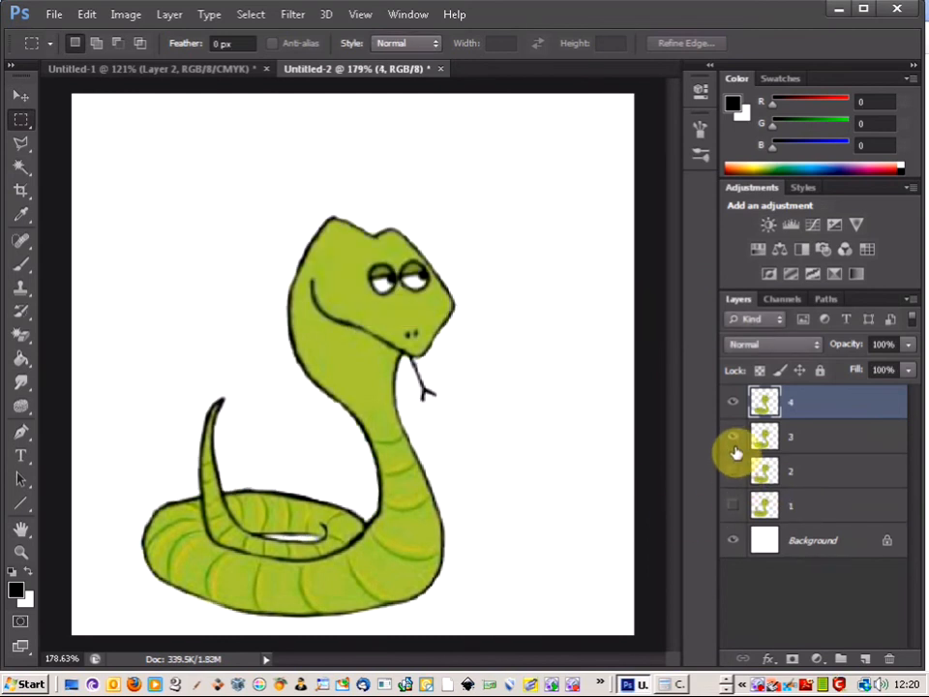
click(908, 344)
drag(912, 363, 877, 372)
Puppet Warp layer 4: shift the snake slightly right by a head pin and add pins on the neck, tail tip, coil and base
click(86, 13)
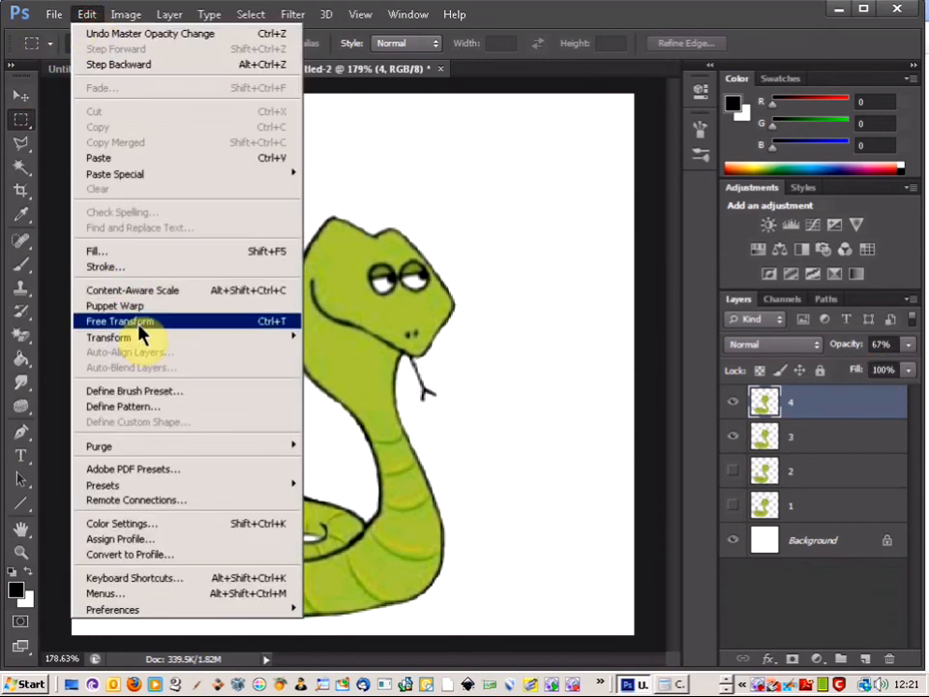
click(155, 305)
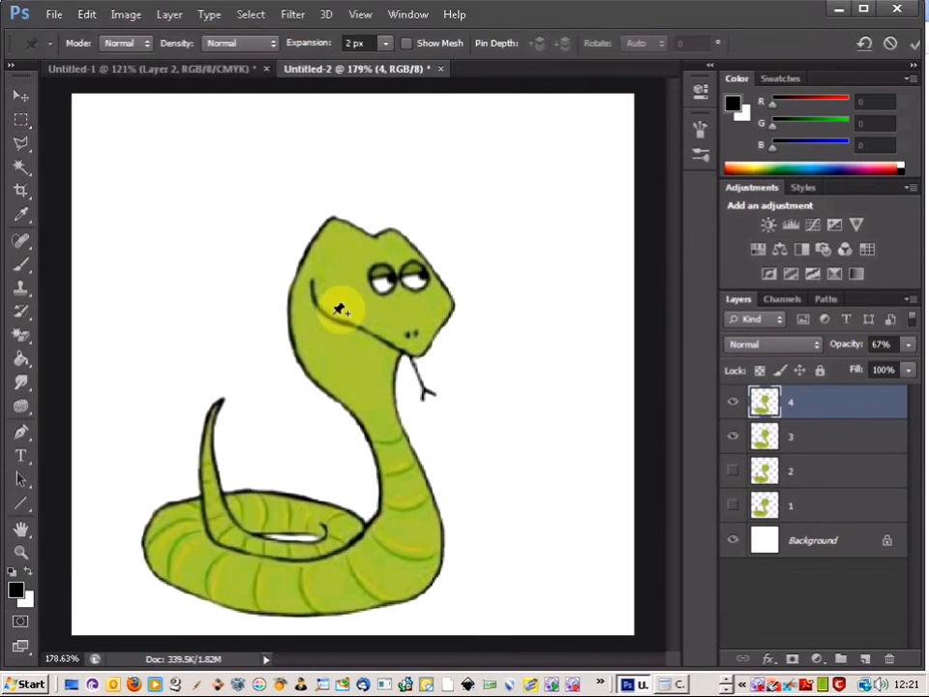
click(334, 243)
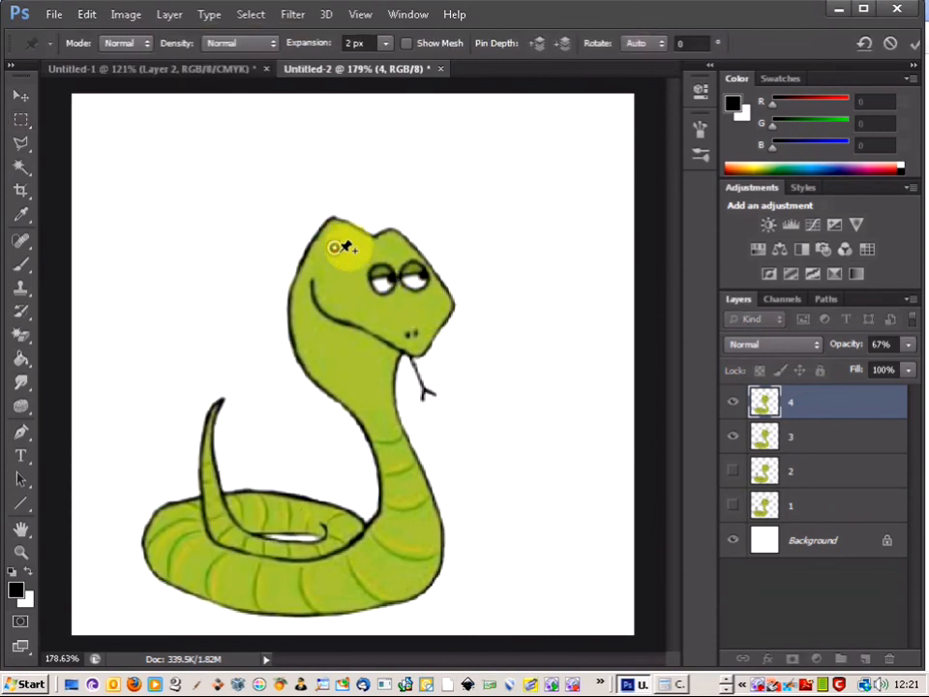
mouse_move(338, 248)
mouse_down()
mouse_move(346, 260)
mouse_move(350, 250)
mouse_up()
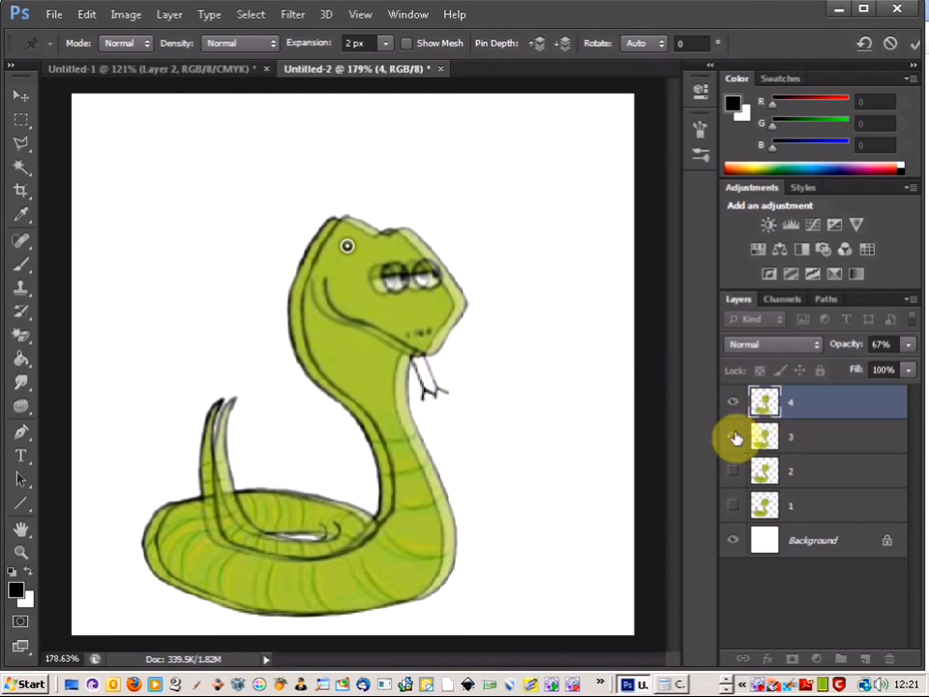
click(376, 387)
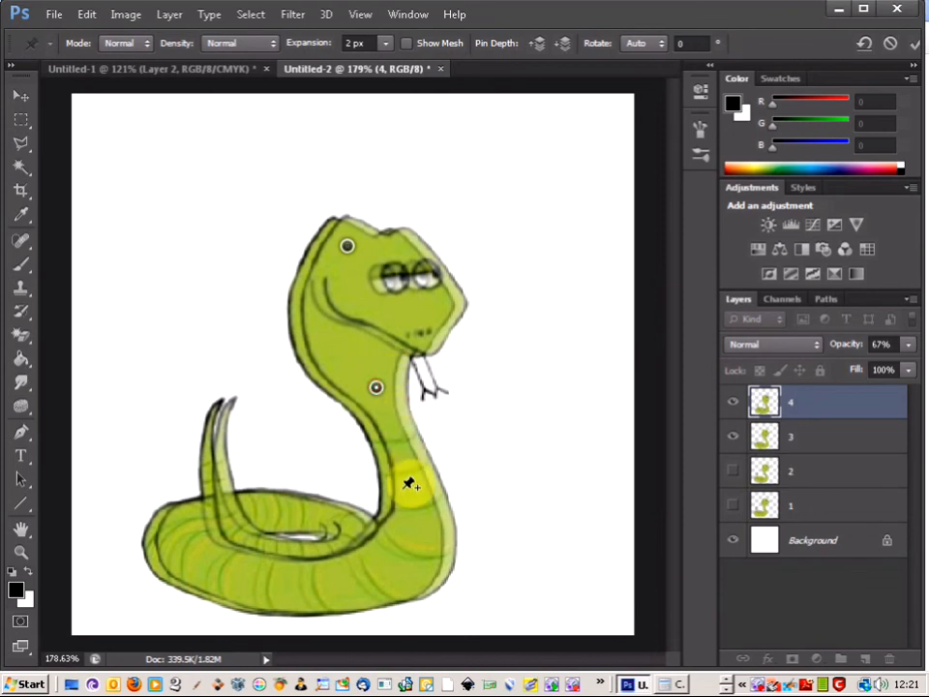
click(360, 526)
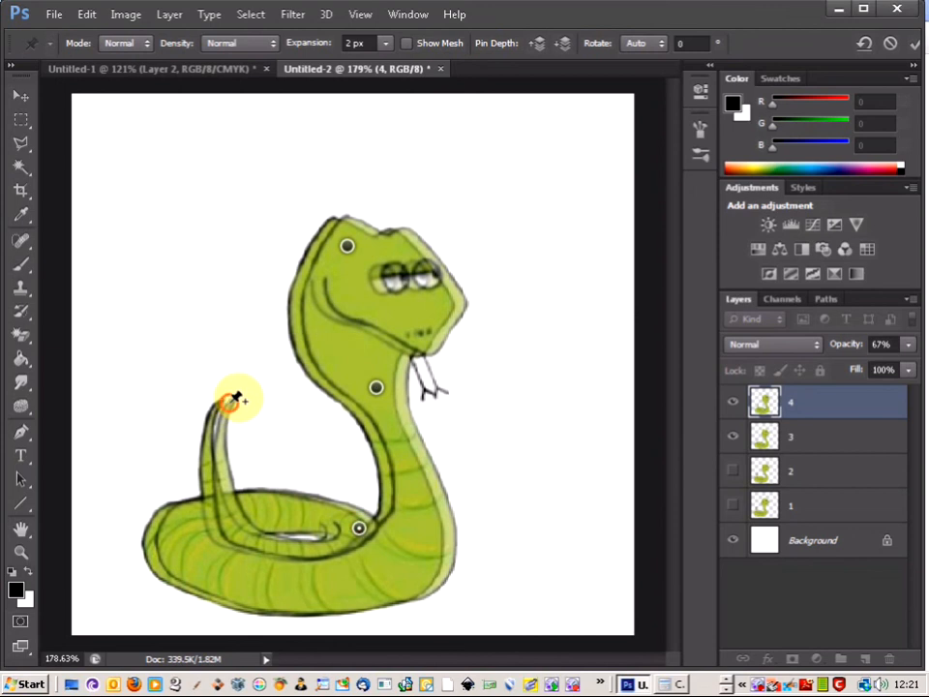
click(161, 544)
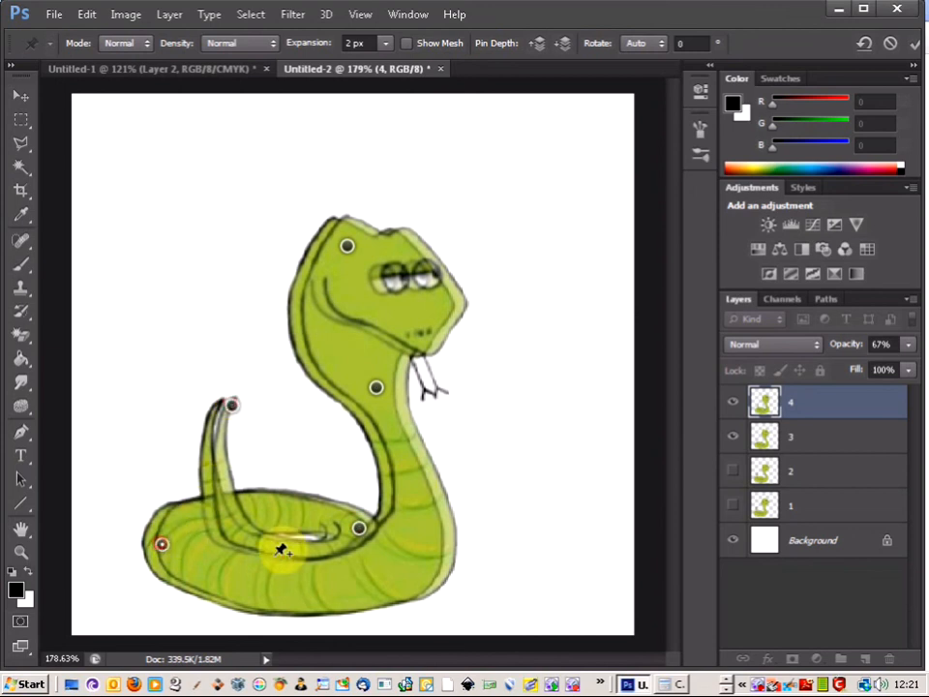
click(381, 601)
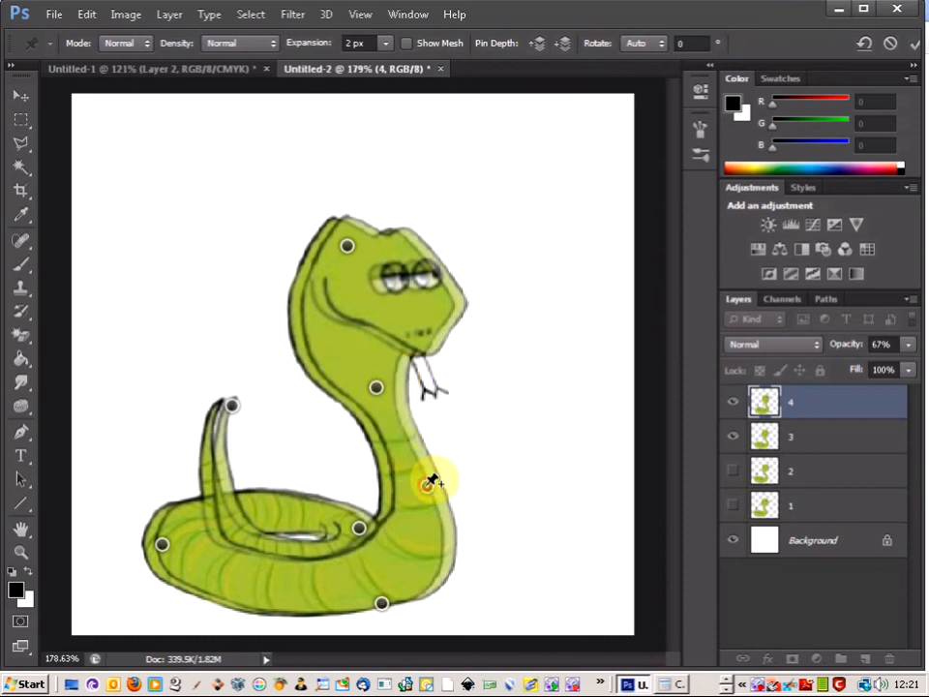
Add a pin on the lower neck, pull it up and to the left, adjust the neck pin to narrow the bend, and apply the warp
click(427, 482)
mouse_move(378, 388)
mouse_down()
mouse_move(391, 409)
mouse_move(388, 398)
mouse_move(404, 407)
mouse_move(389, 407)
mouse_up()
drag(427, 488, 404, 465)
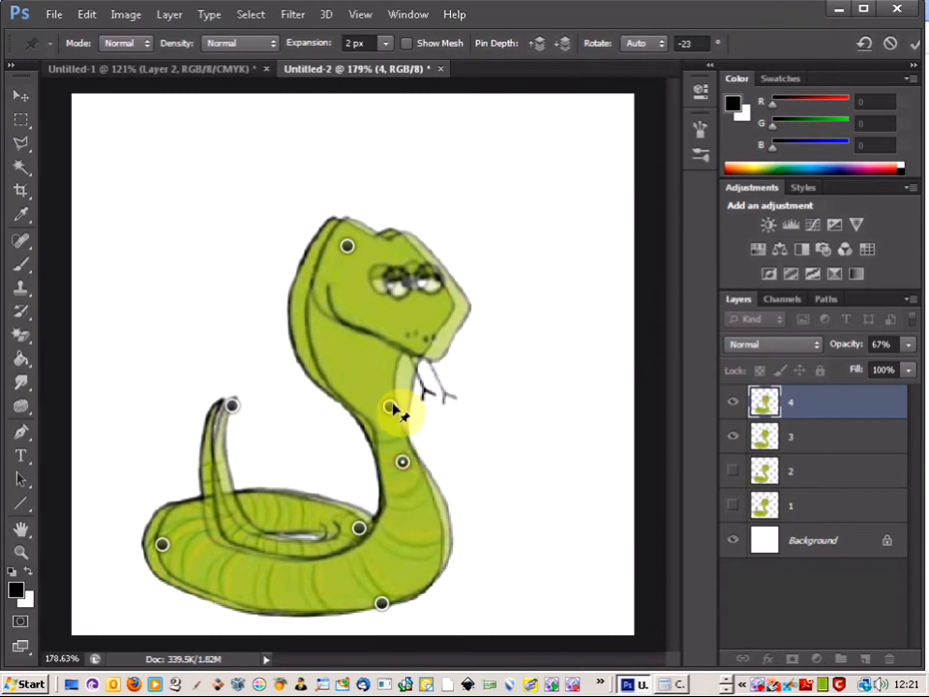
drag(391, 407, 376, 398)
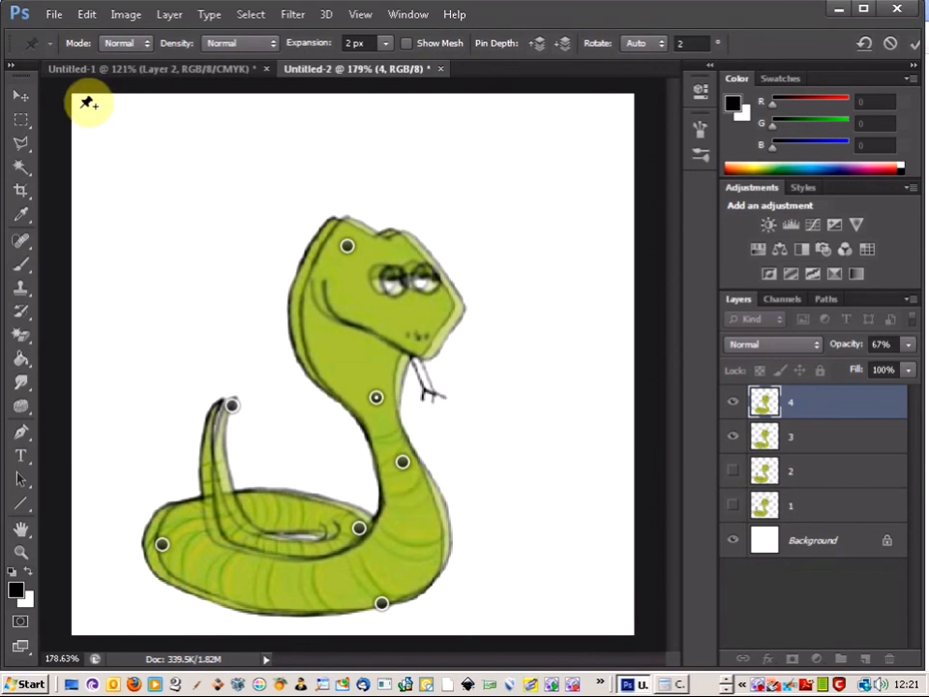
click(20, 118)
click(406, 263)
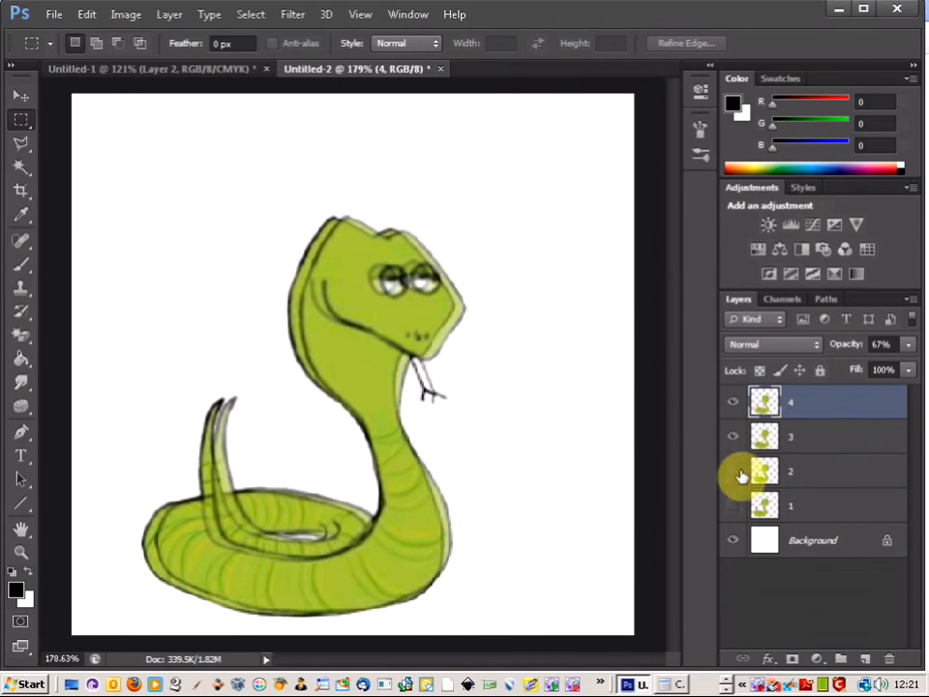
Show layers 2 and 1 again and restore layer 4's opacity to 100%
drag(736, 482, 738, 520)
click(737, 514)
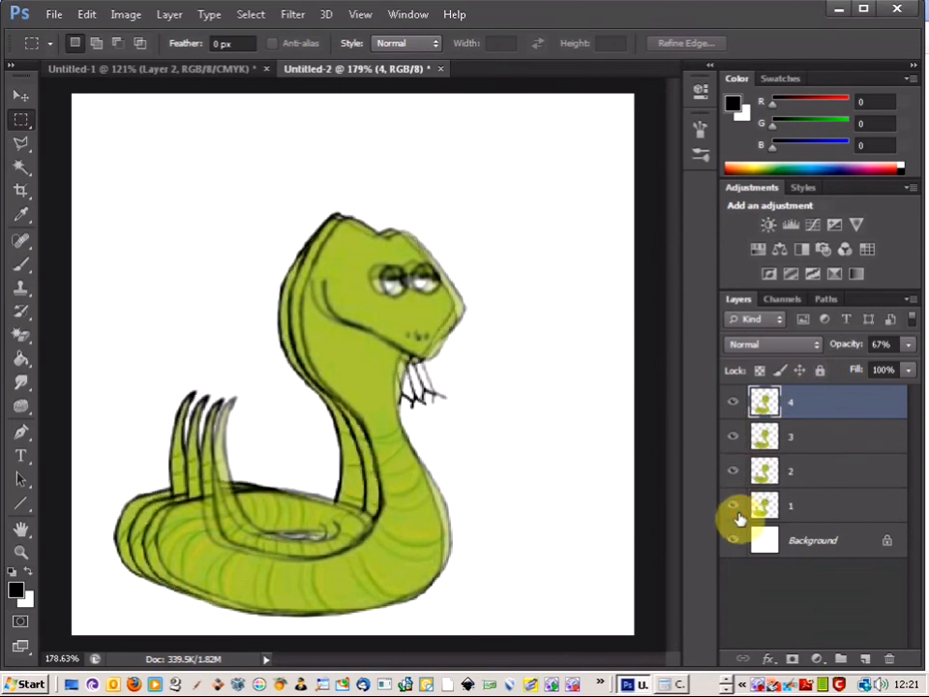
click(907, 346)
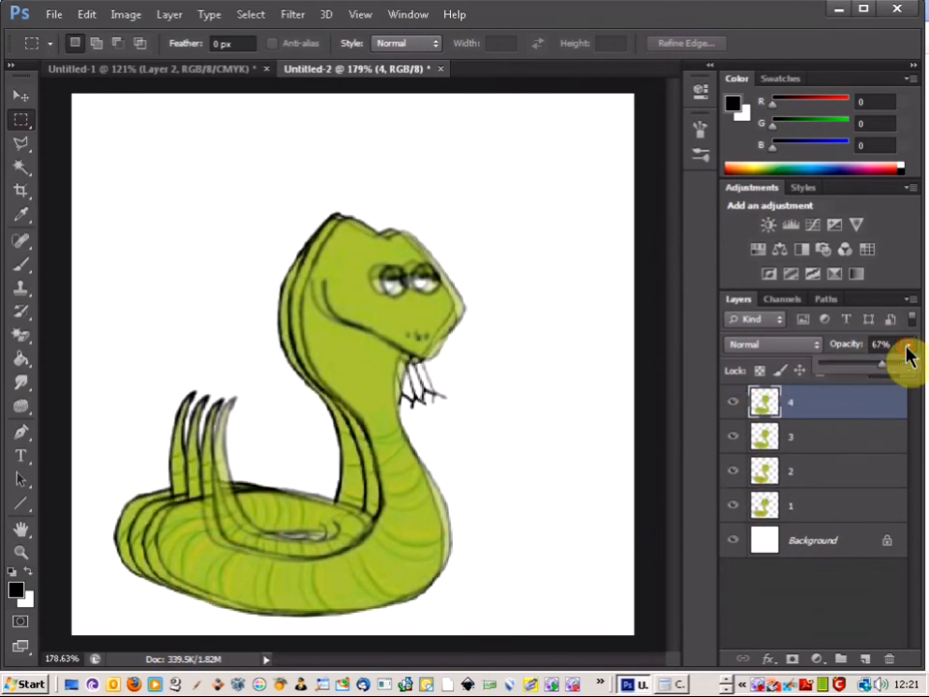
drag(891, 378, 913, 363)
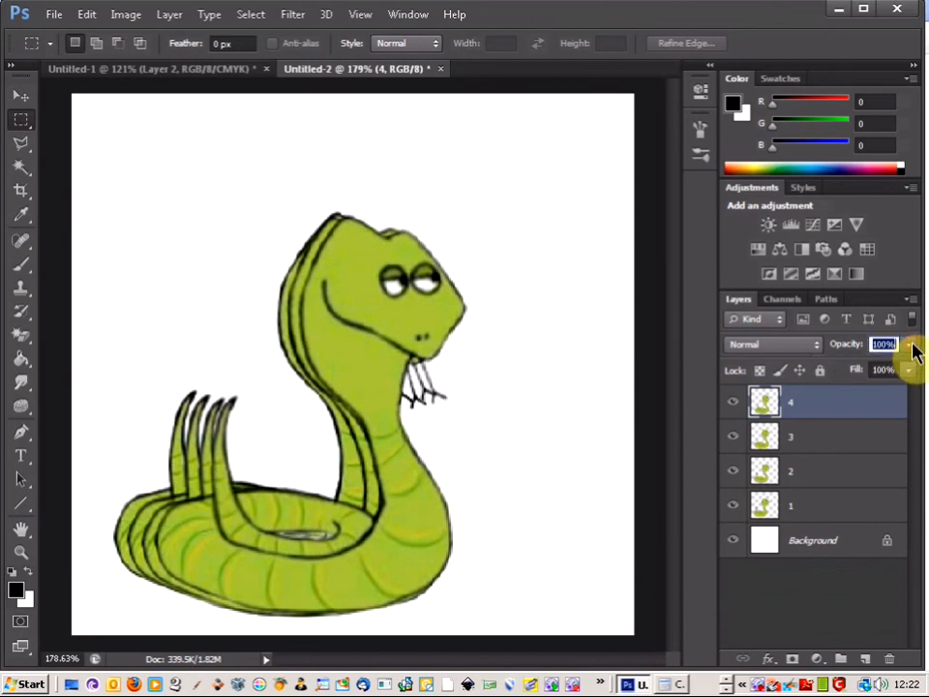
Open the Timeline and create a video timeline from the snake layers
click(403, 15)
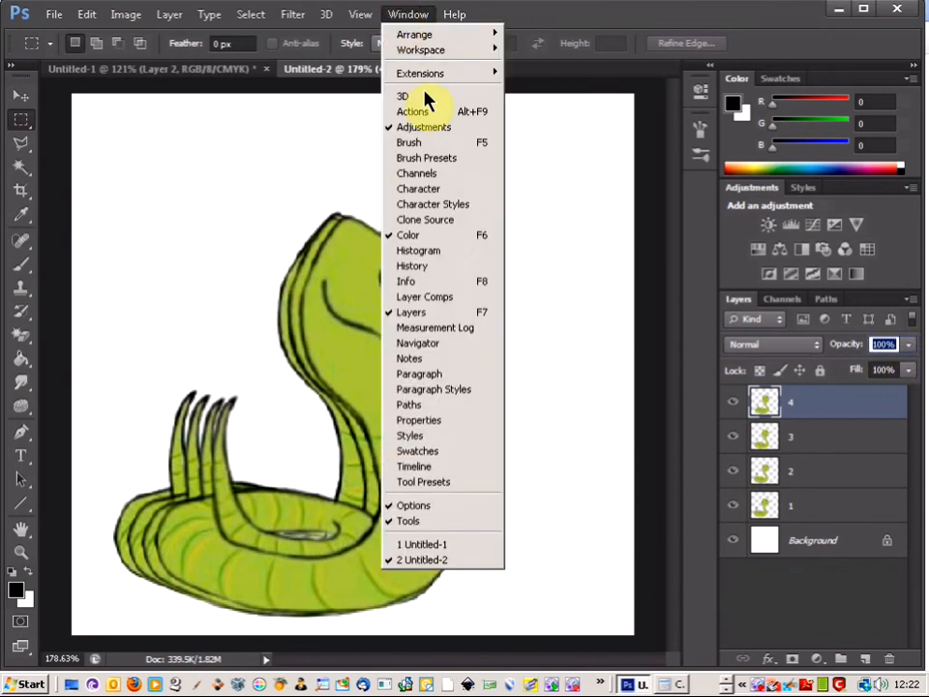
click(444, 469)
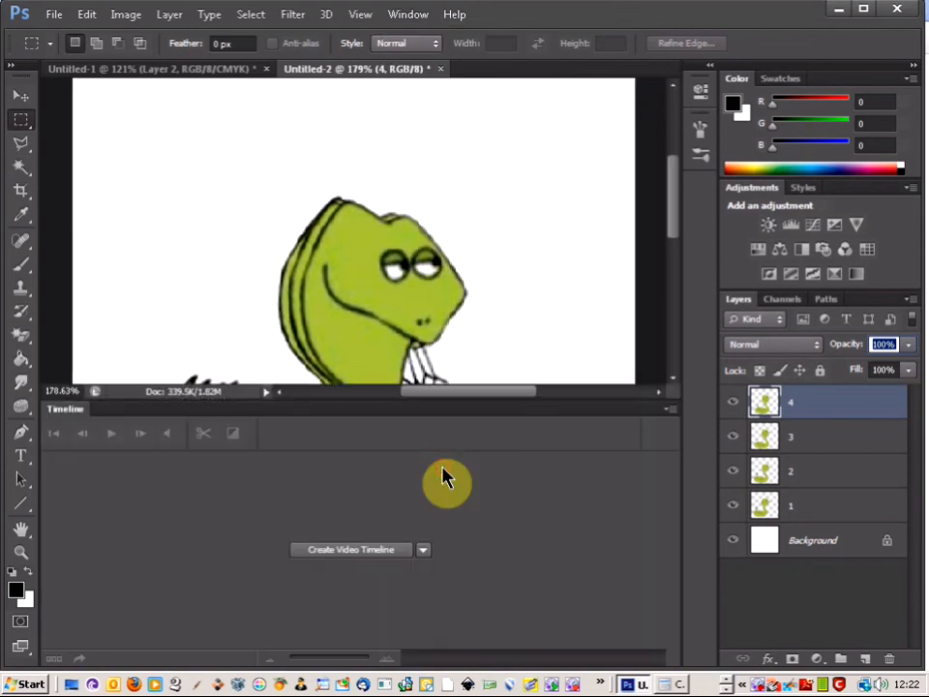
click(380, 559)
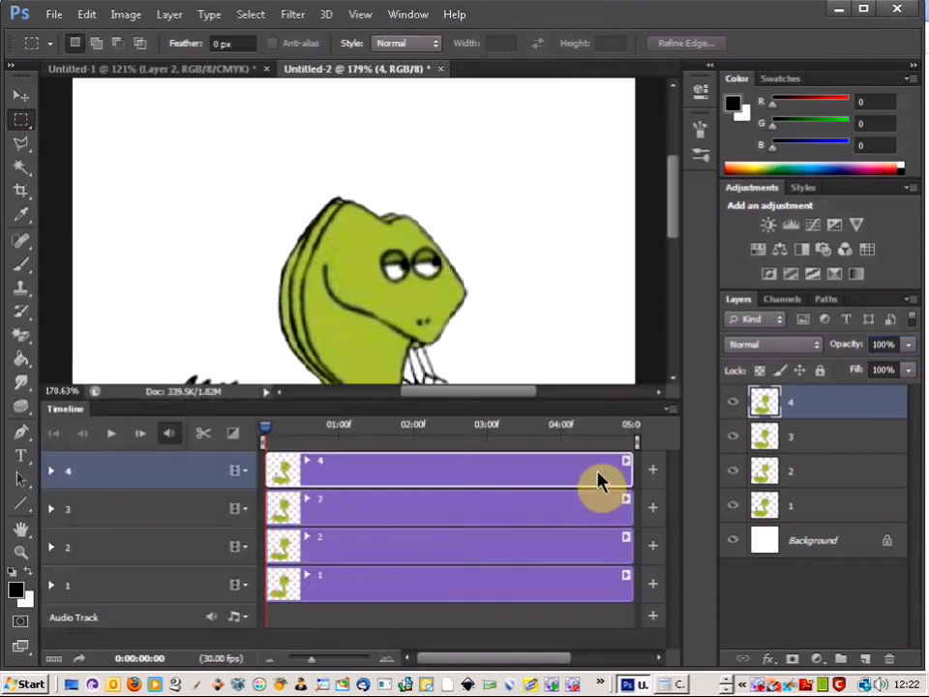
Trim the clips of layers 4, 3, 2 and 1 to about half a second each from the timeline's start
drag(632, 467, 305, 470)
drag(630, 507, 305, 509)
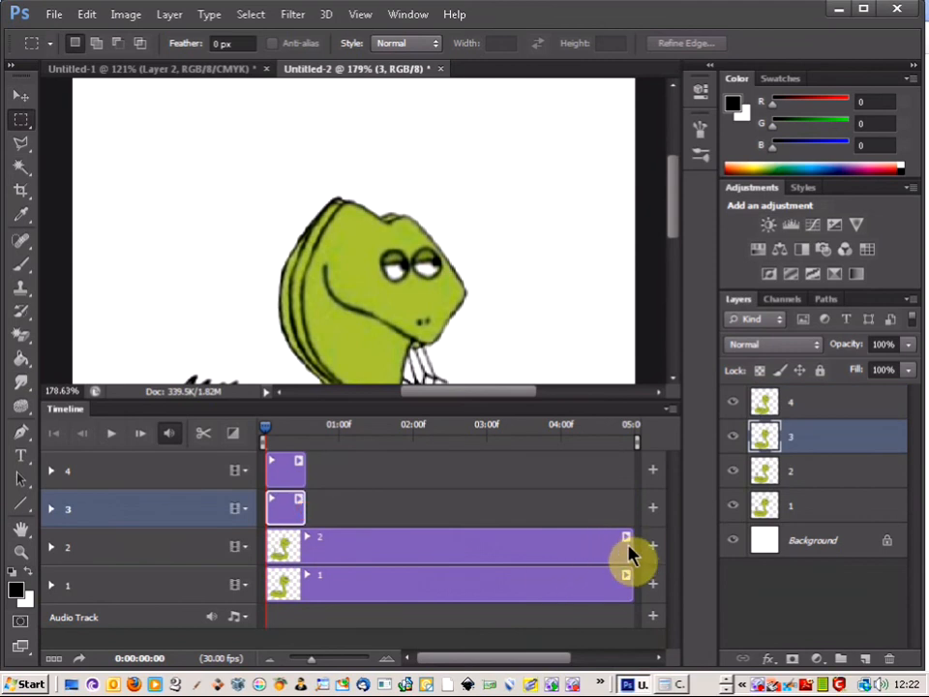
drag(630, 549, 303, 548)
drag(630, 590, 306, 589)
Stagger clips 2, 3 and 4 one after another behind clip 1 in the timeline and play the animation
drag(285, 548, 326, 546)
drag(288, 513, 370, 506)
drag(306, 474, 414, 481)
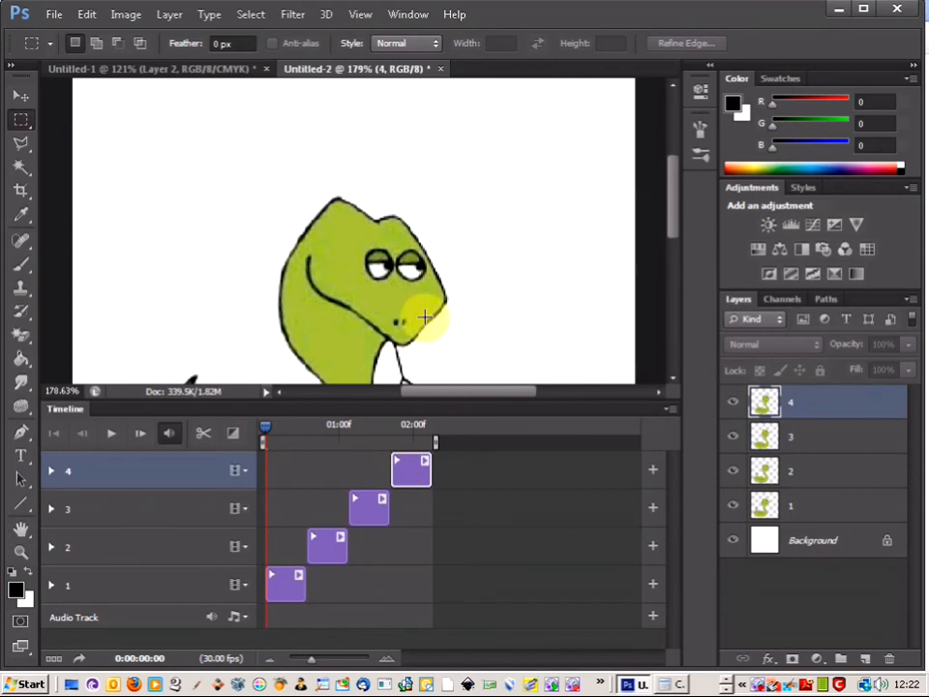
scroll(402, 275, down, 3)
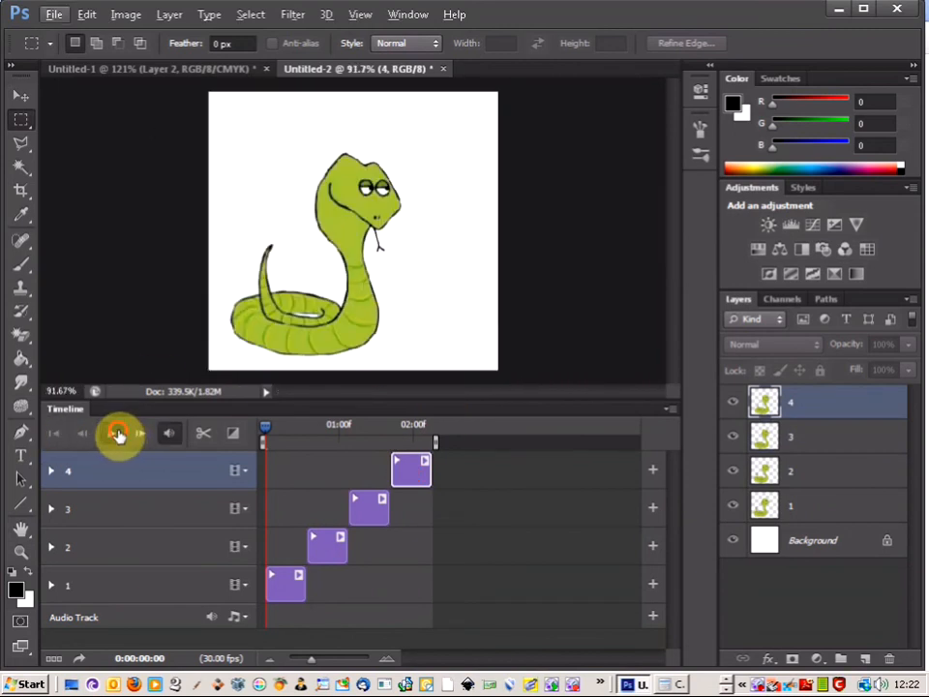
click(116, 435)
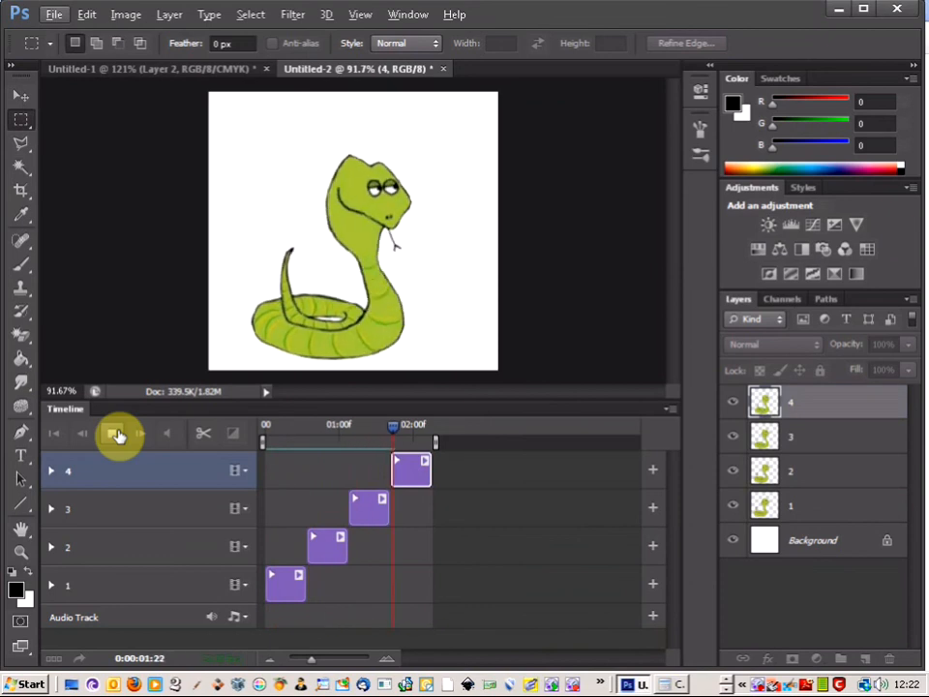
Shorten clips 1, 2 and 3 to about 0.2 seconds each and move clips 2, 3 and 4 back-to-back behind clip 1
click(297, 590)
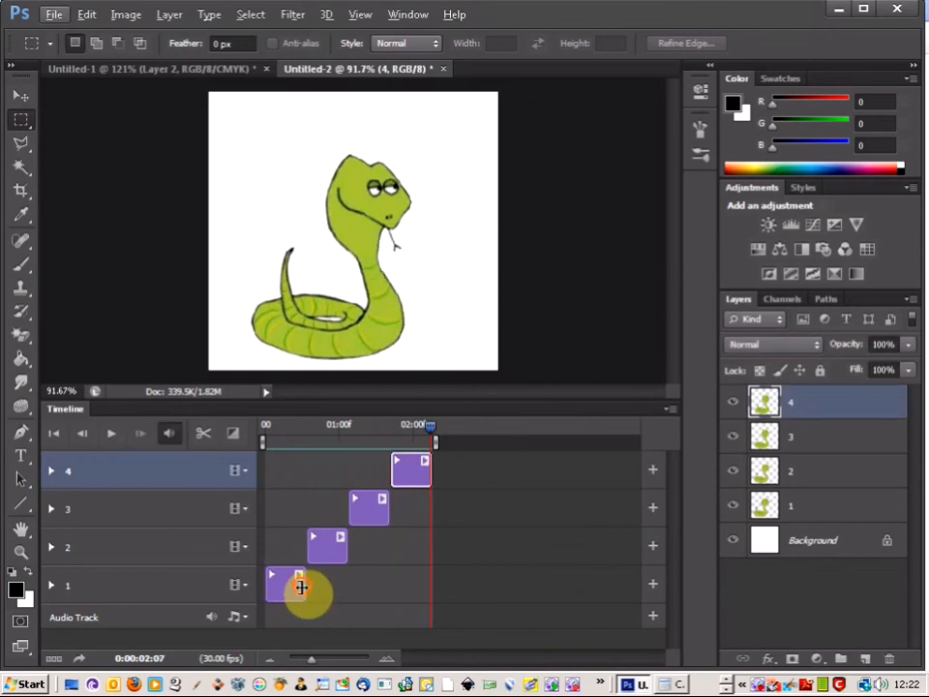
click(301, 587)
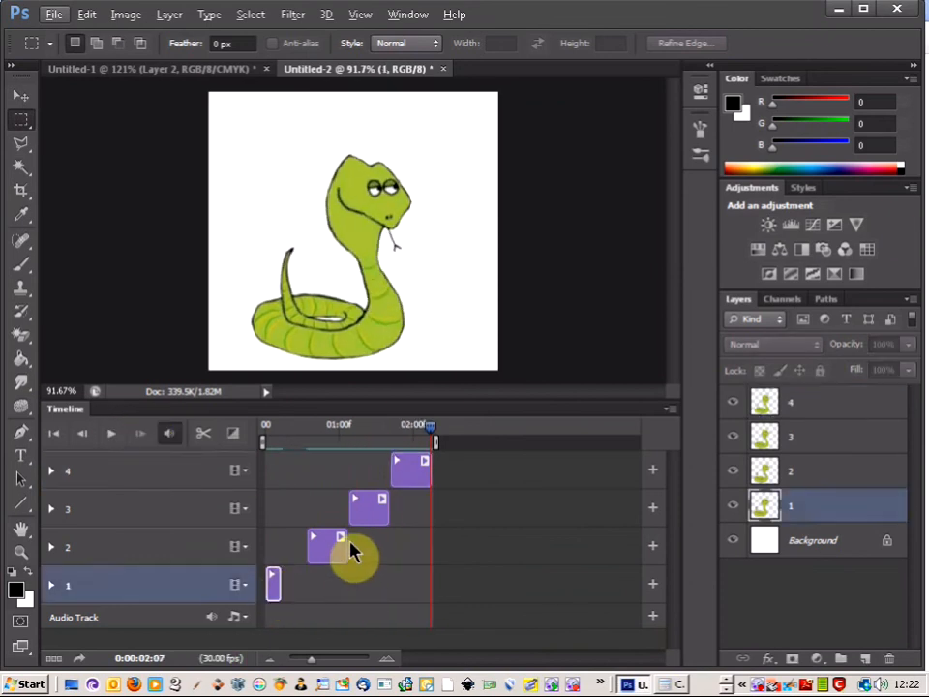
drag(345, 543, 292, 543)
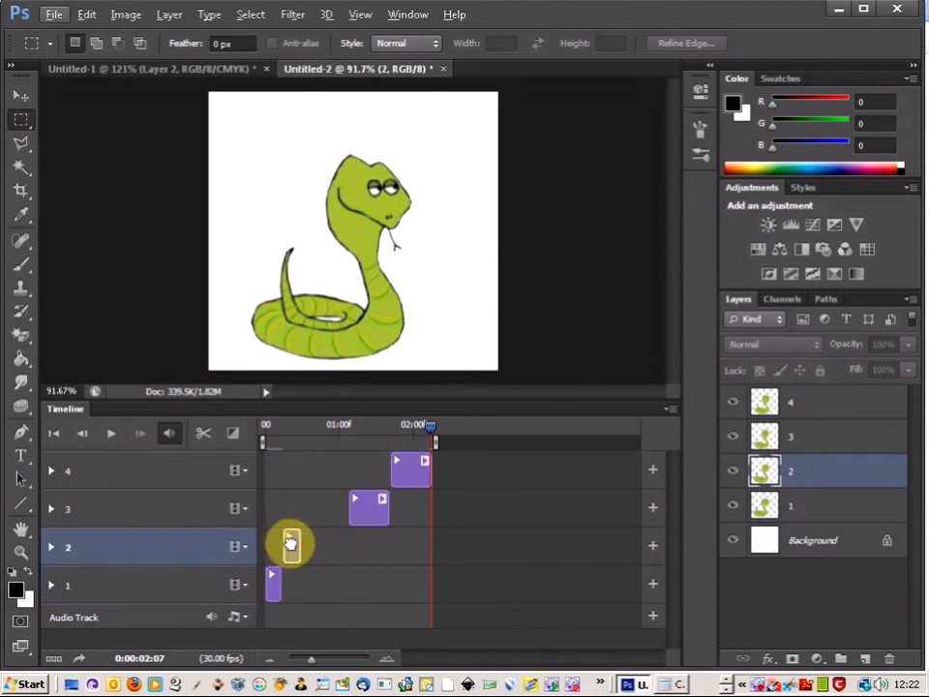
drag(374, 514, 320, 509)
drag(410, 474, 330, 474)
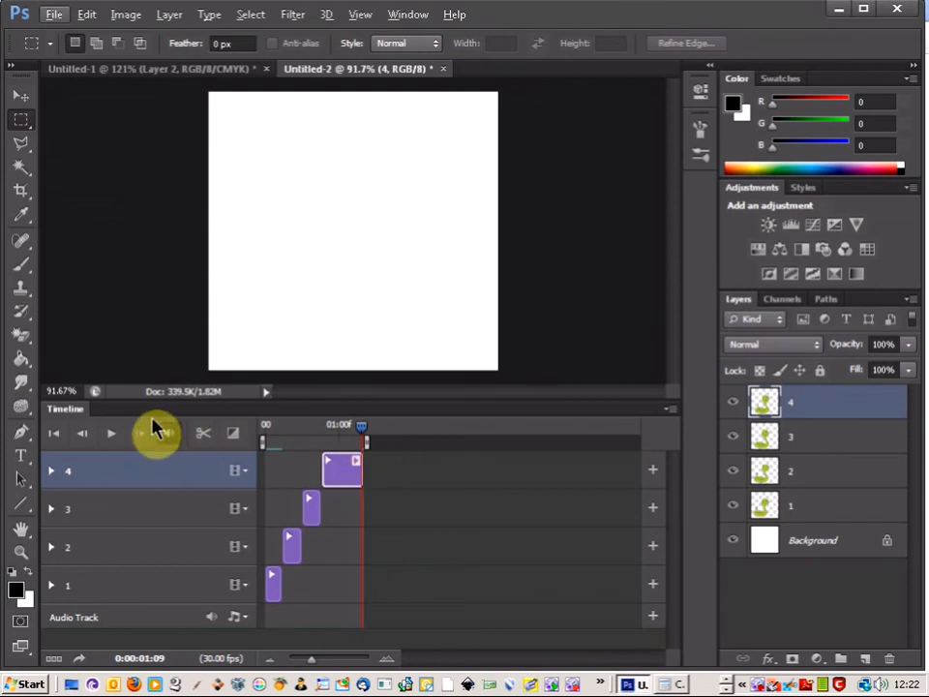
Return the playhead to the timeline's first frame and play the shortened animation, repeating it once from the start
click(83, 436)
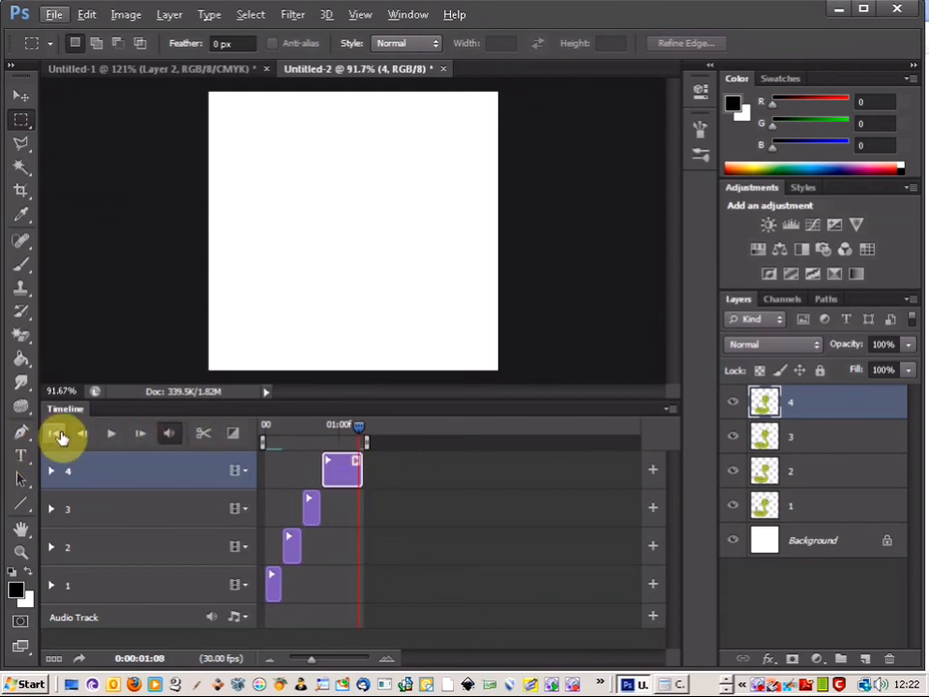
click(57, 435)
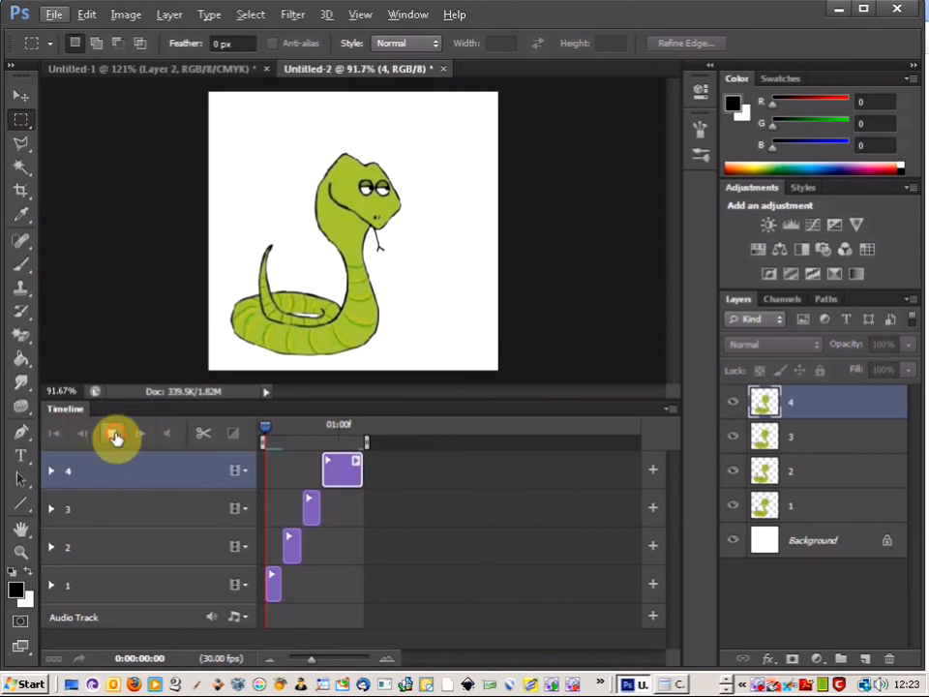
click(114, 436)
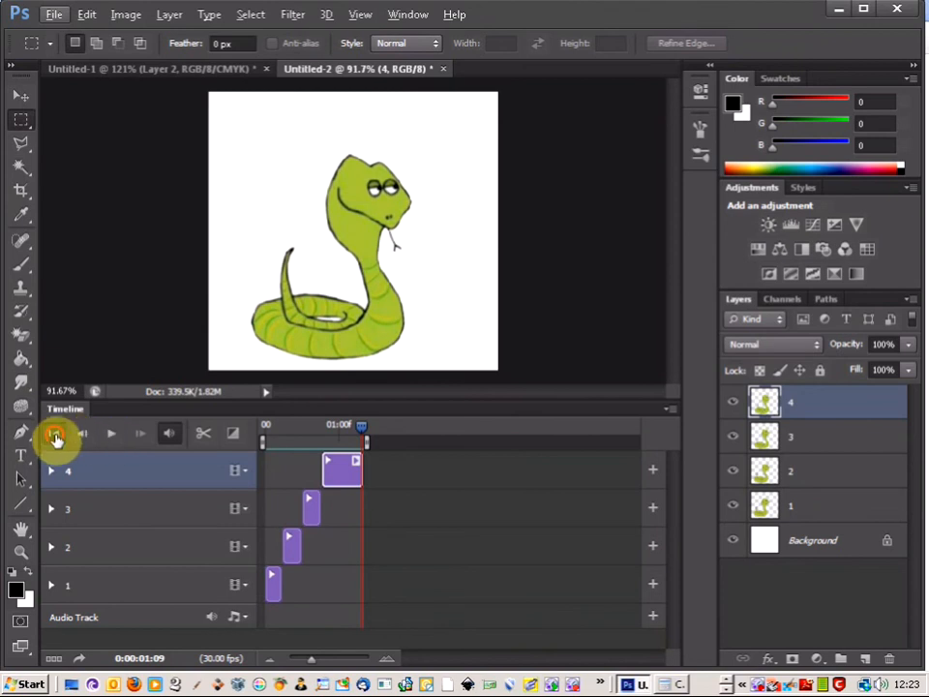
click(55, 436)
click(114, 436)
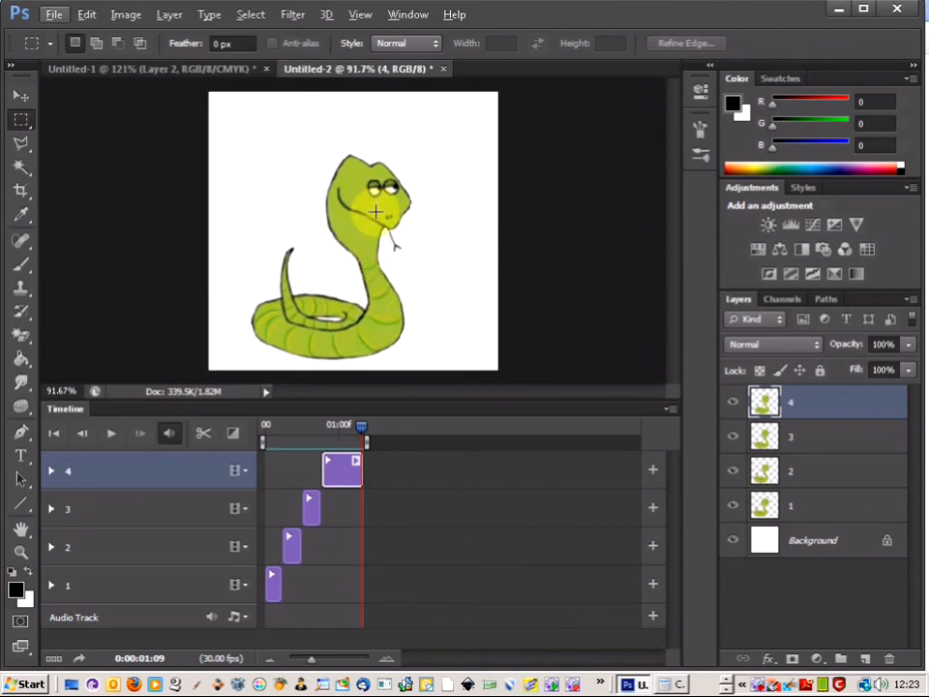
Set up a Save for Web export in GIF format with the animation's looping set to Forever
click(53, 15)
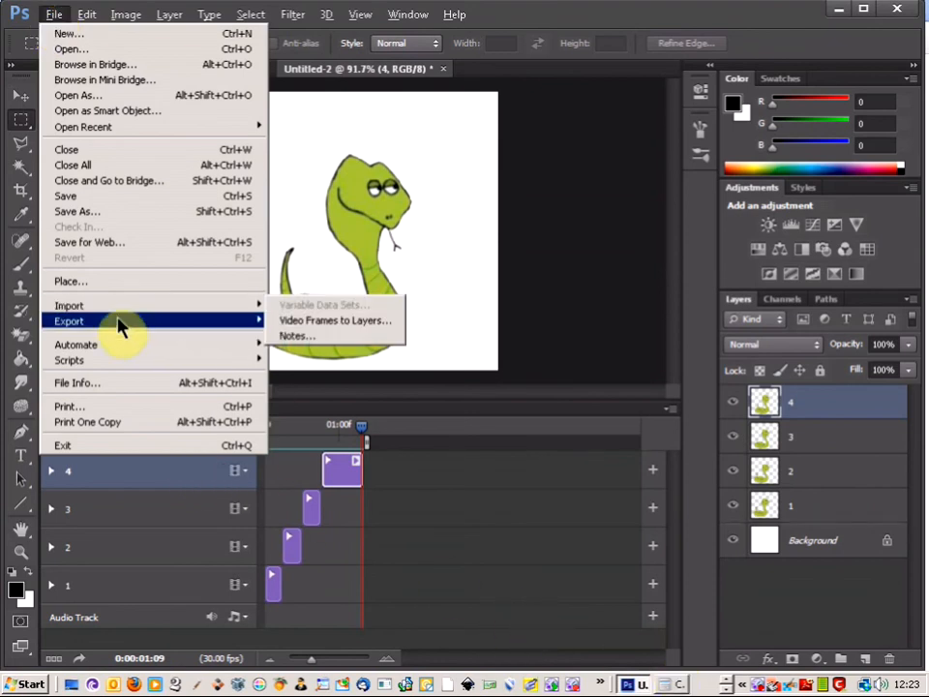
mouse_move(124, 328)
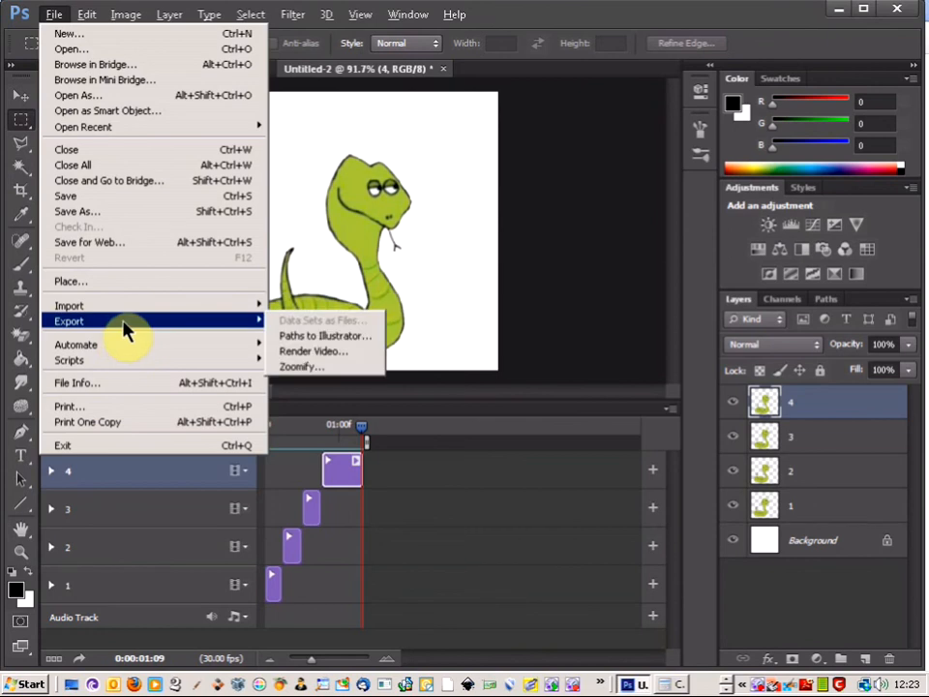
click(112, 251)
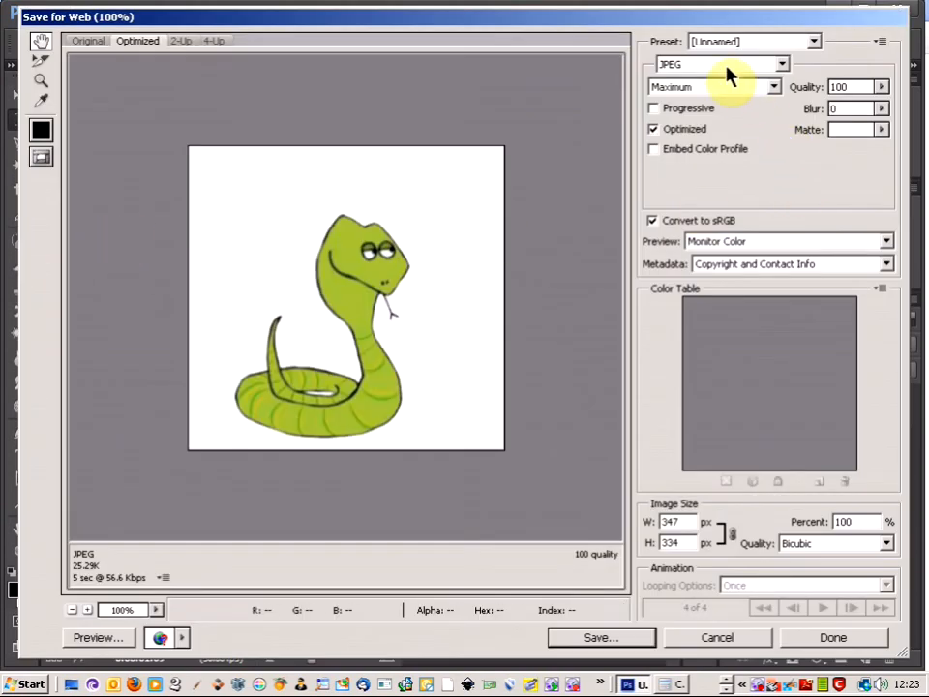
click(726, 66)
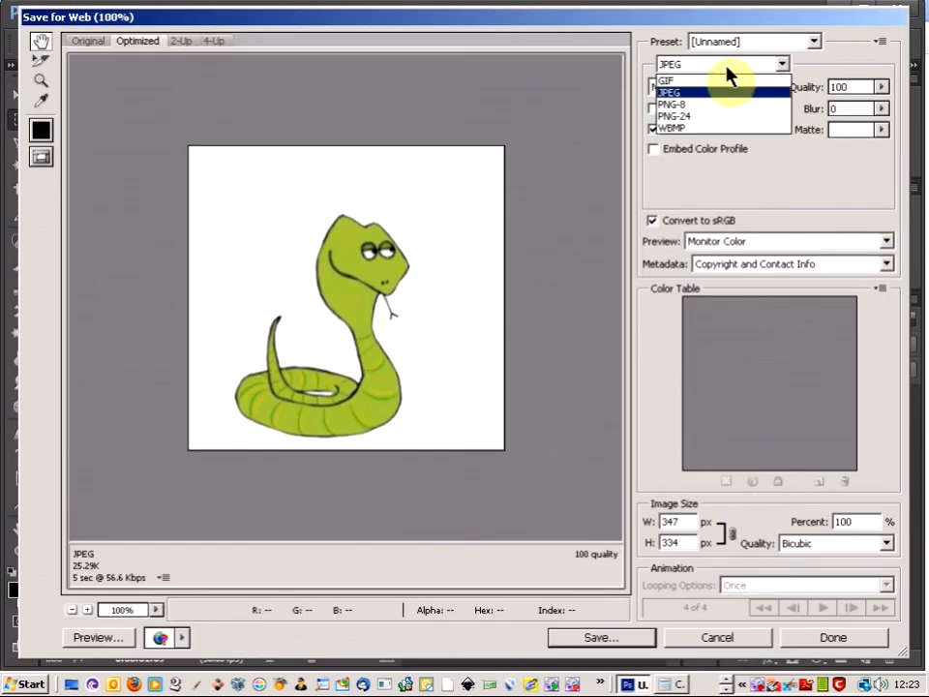
click(712, 79)
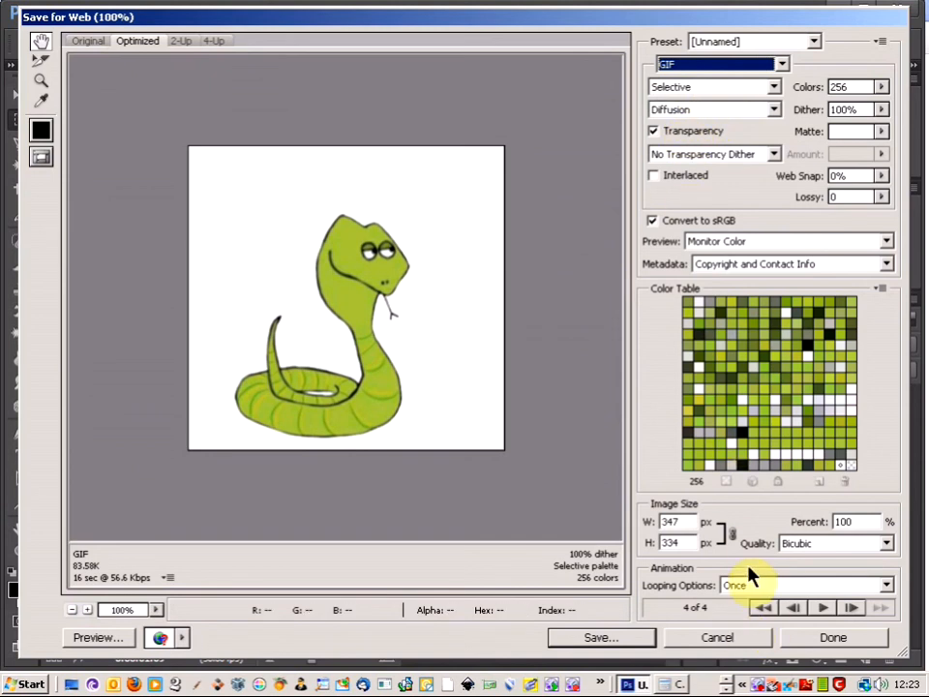
click(760, 585)
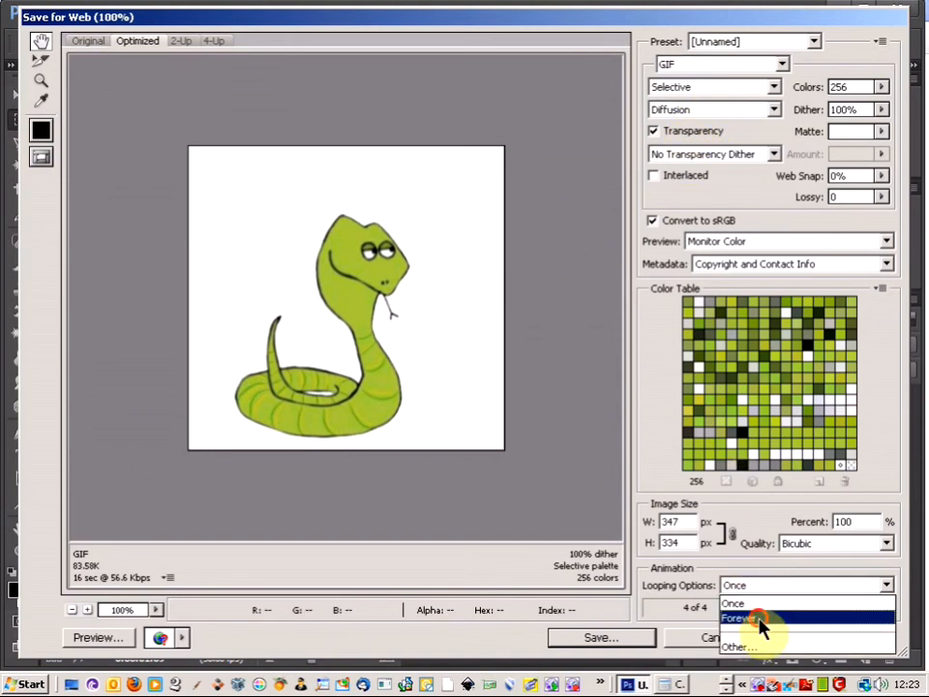
click(765, 618)
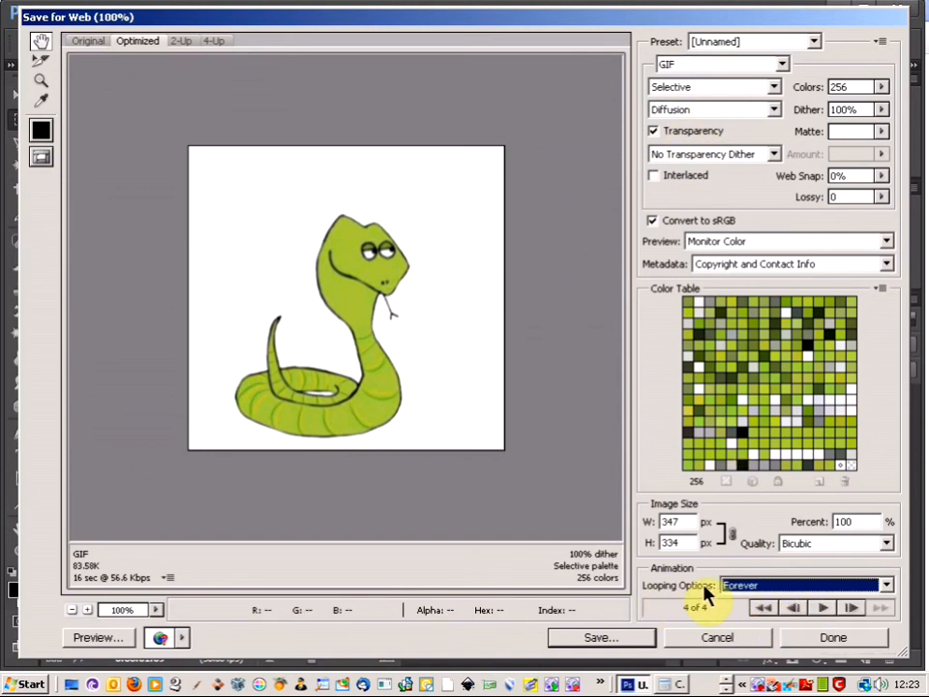
Play the looping GIF preview, stop it and leave Save for Web without saving
click(824, 609)
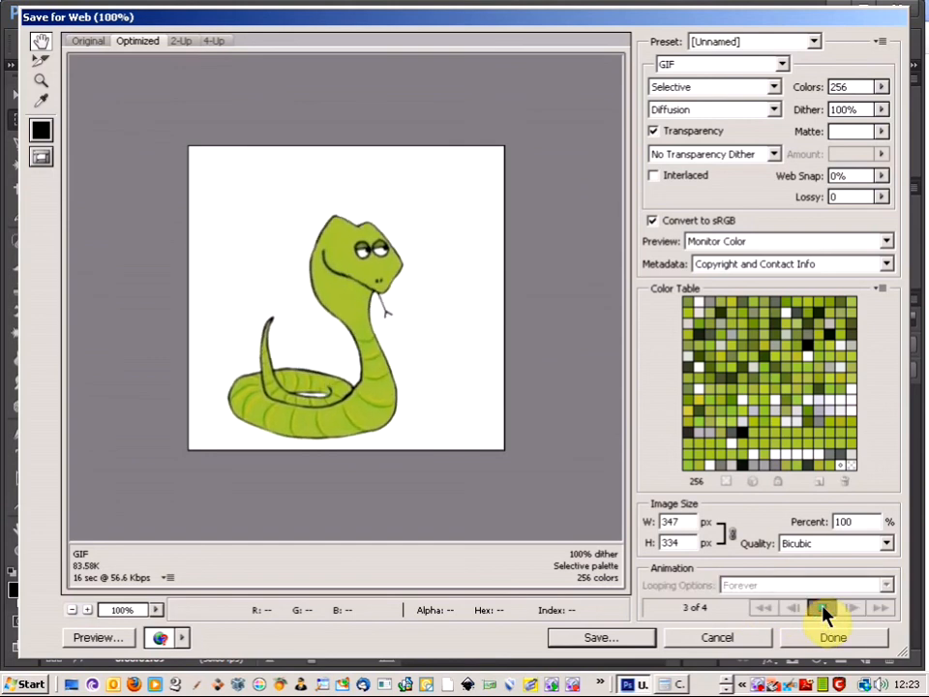
click(823, 608)
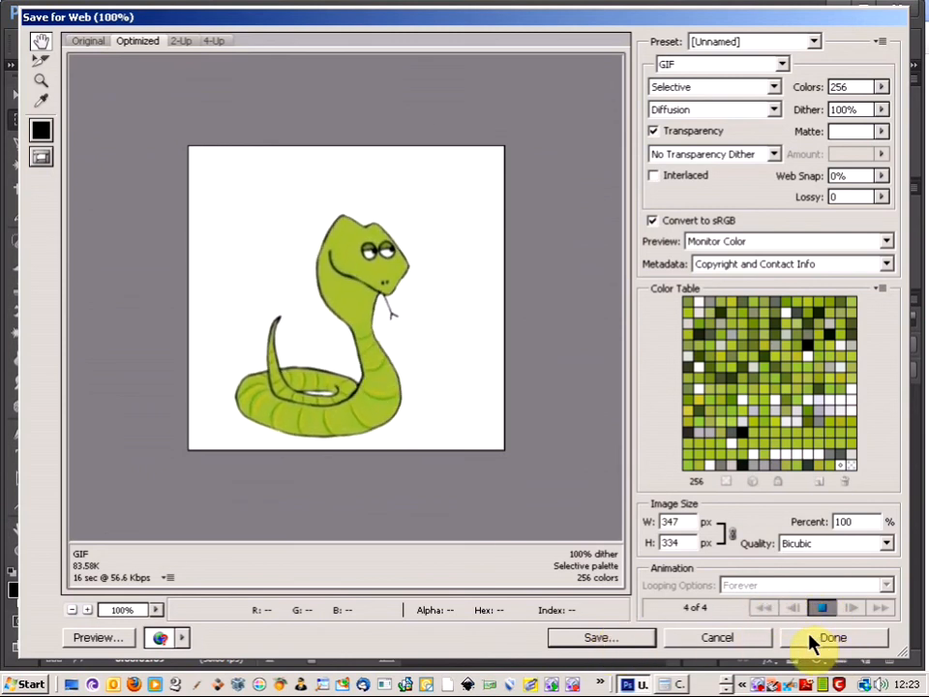
click(721, 639)
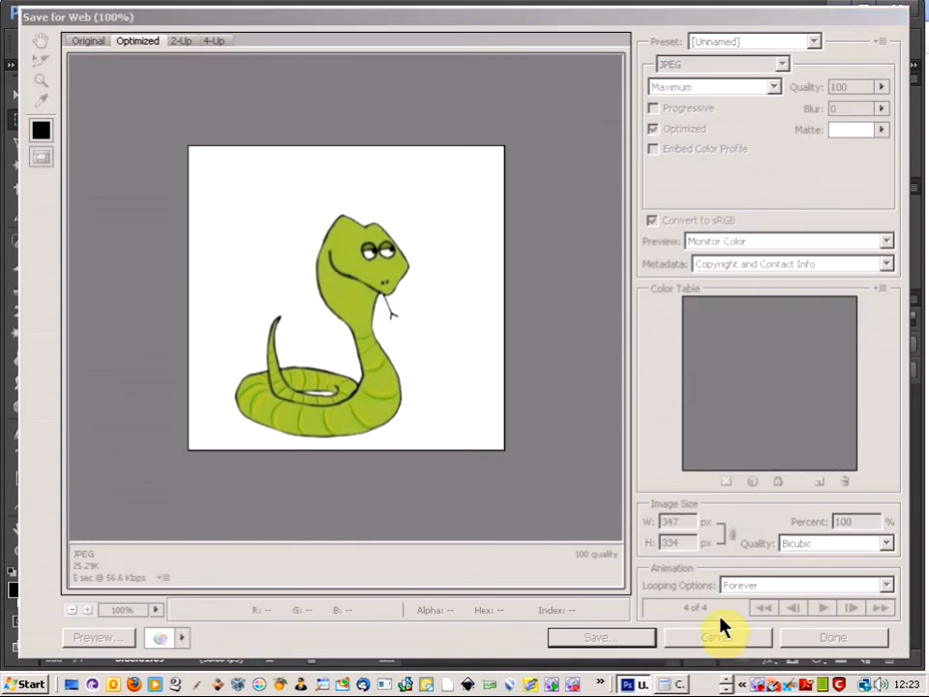